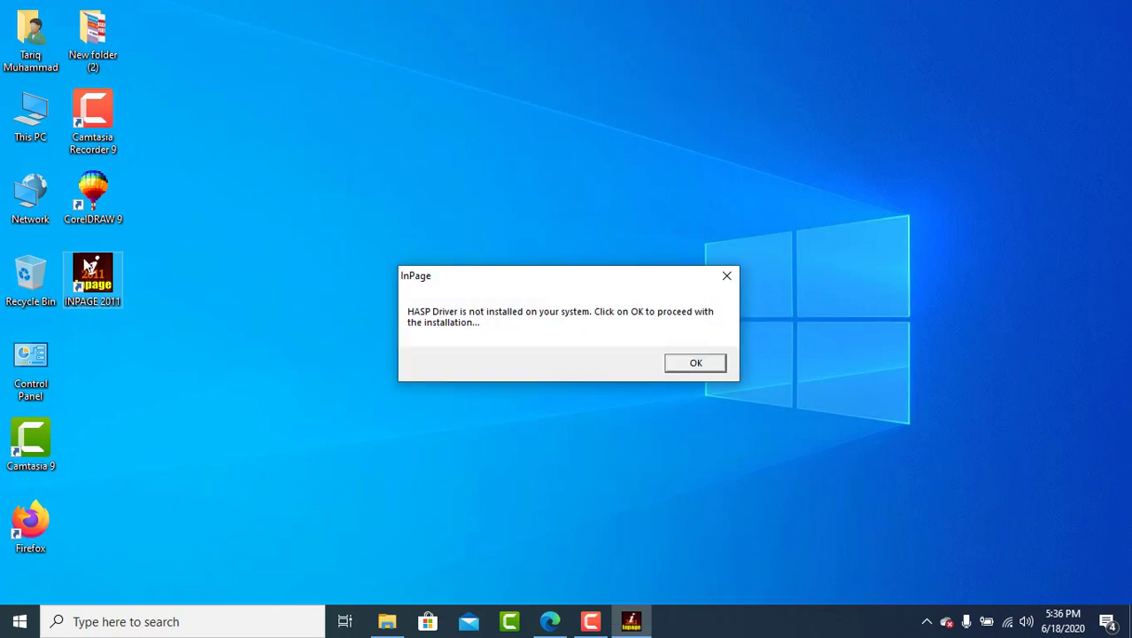
Dismiss the HASP driver messages and create a new one-page A4 portrait document with right-to-left direction.
click(710, 364)
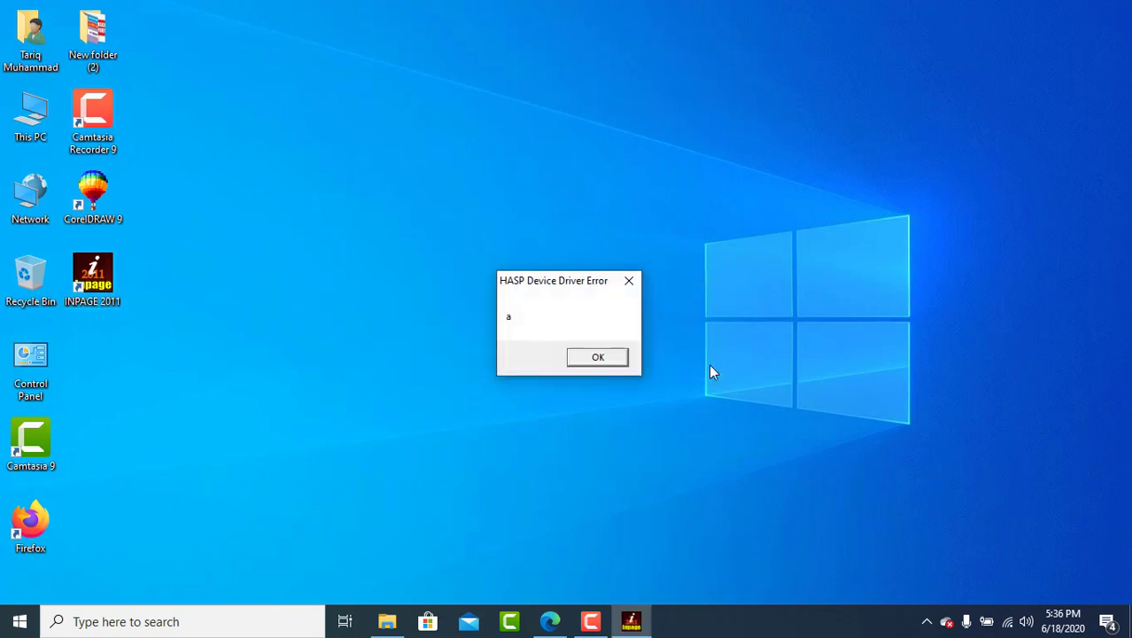
click(610, 355)
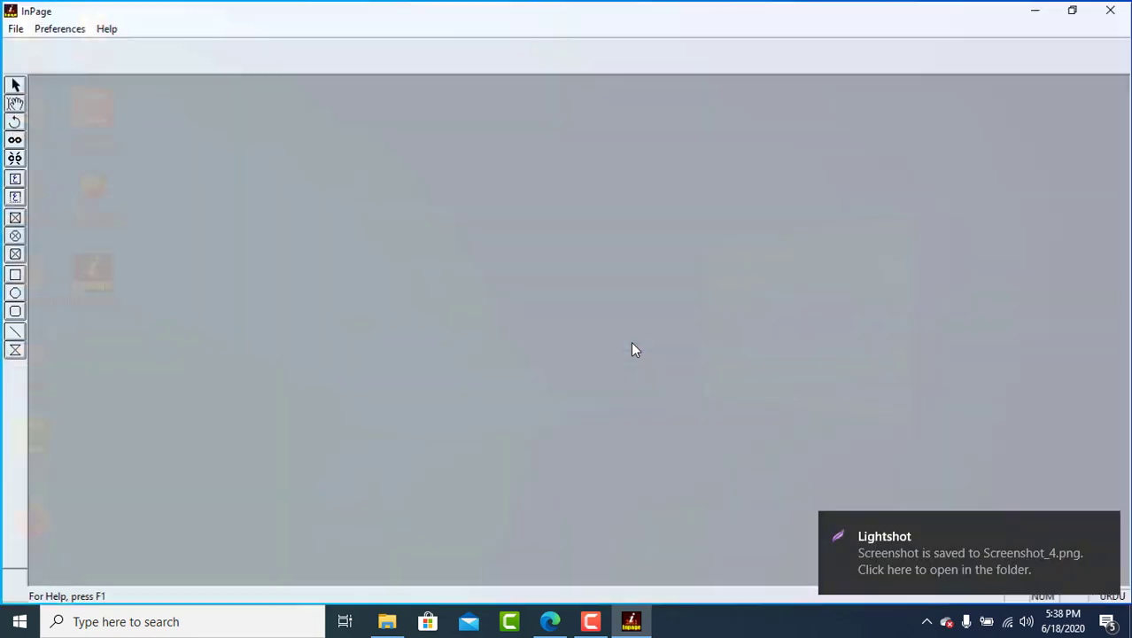
click(10, 27)
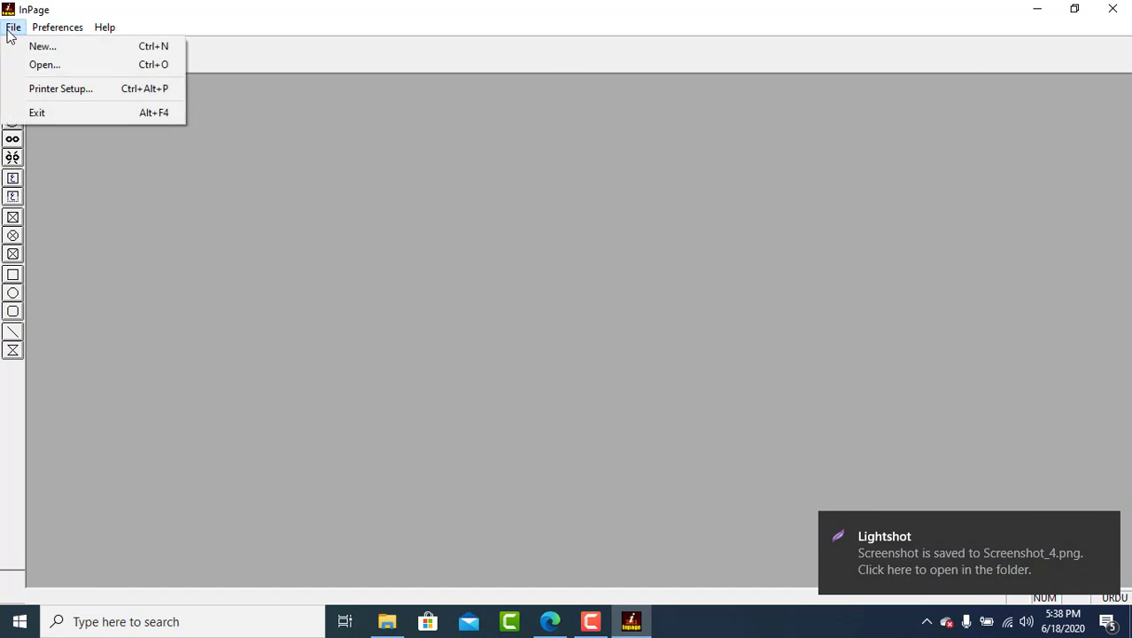
click(33, 46)
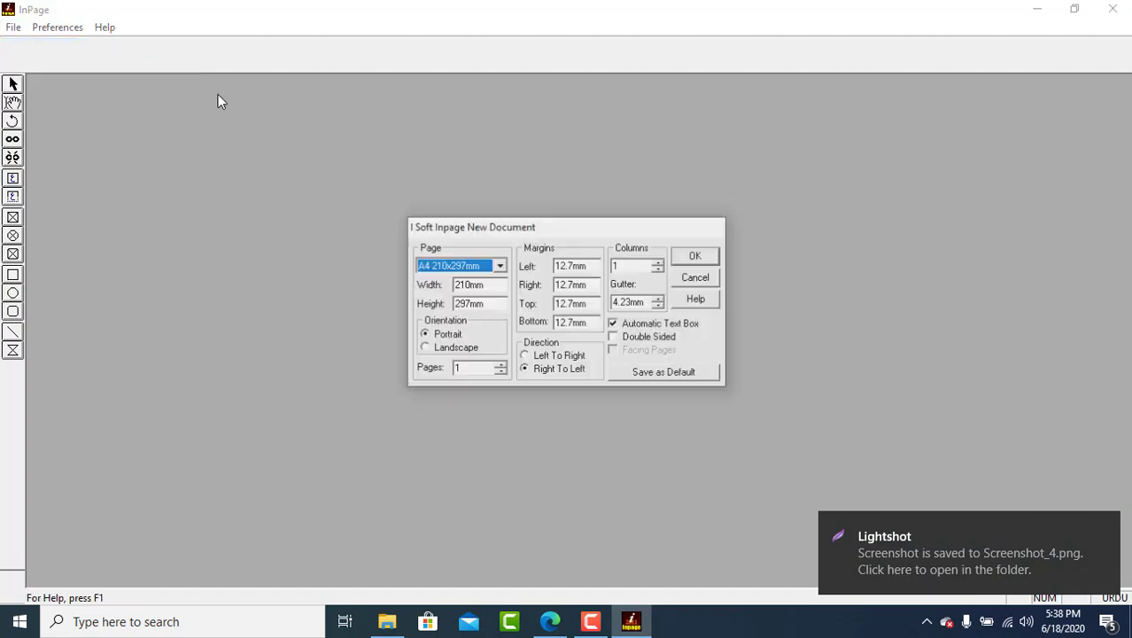
click(696, 259)
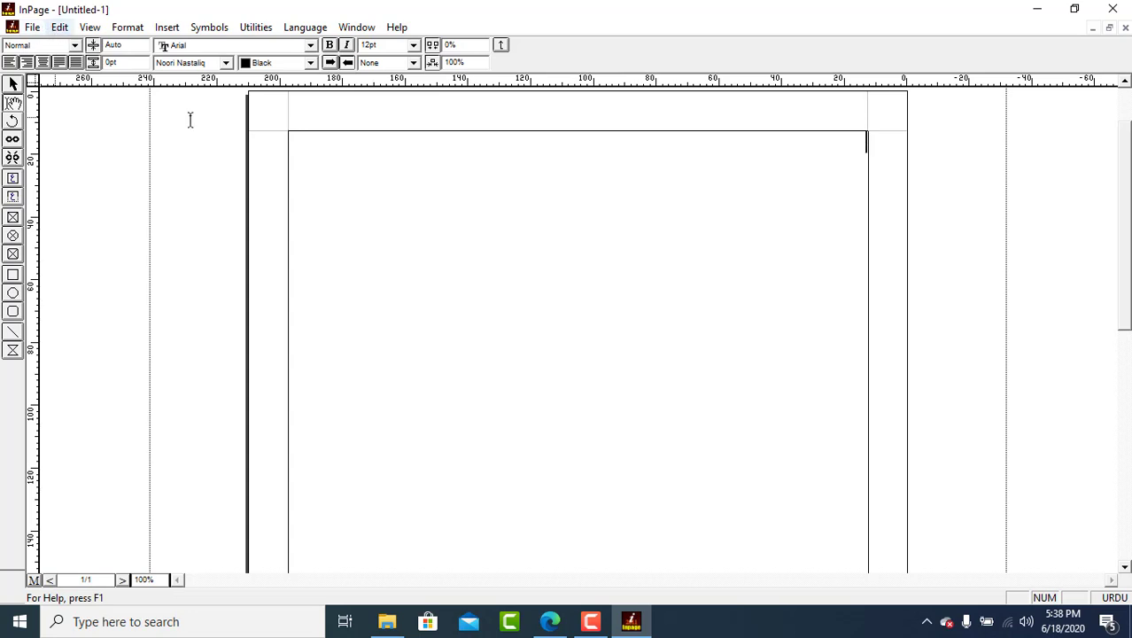
click(927, 623)
click(927, 624)
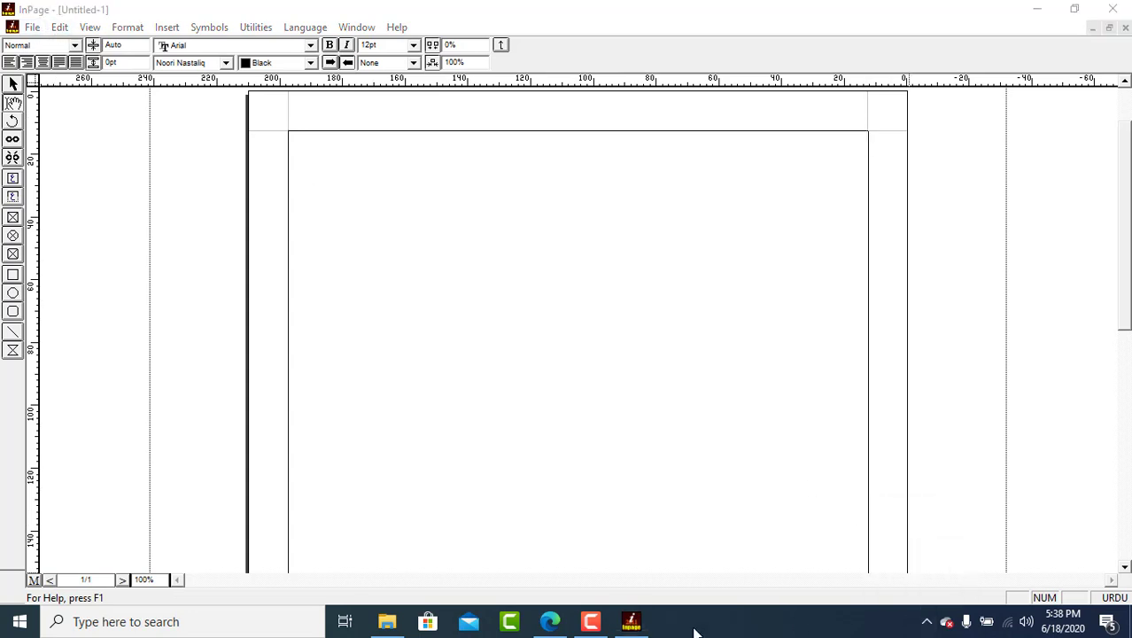
click(591, 621)
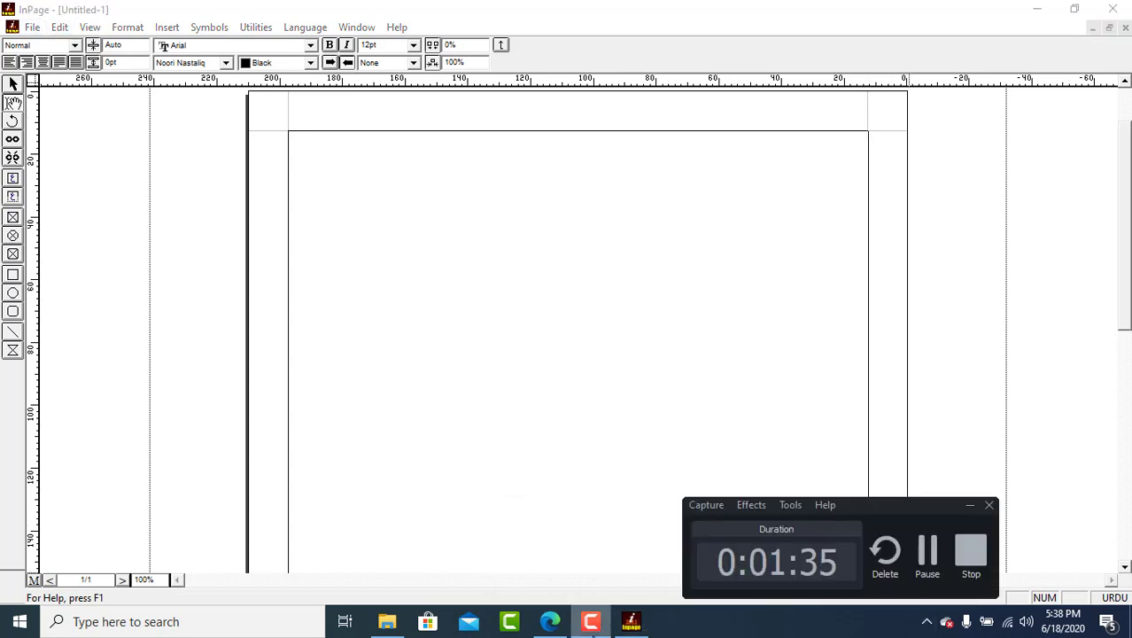
click(593, 633)
click(593, 633)
click(592, 634)
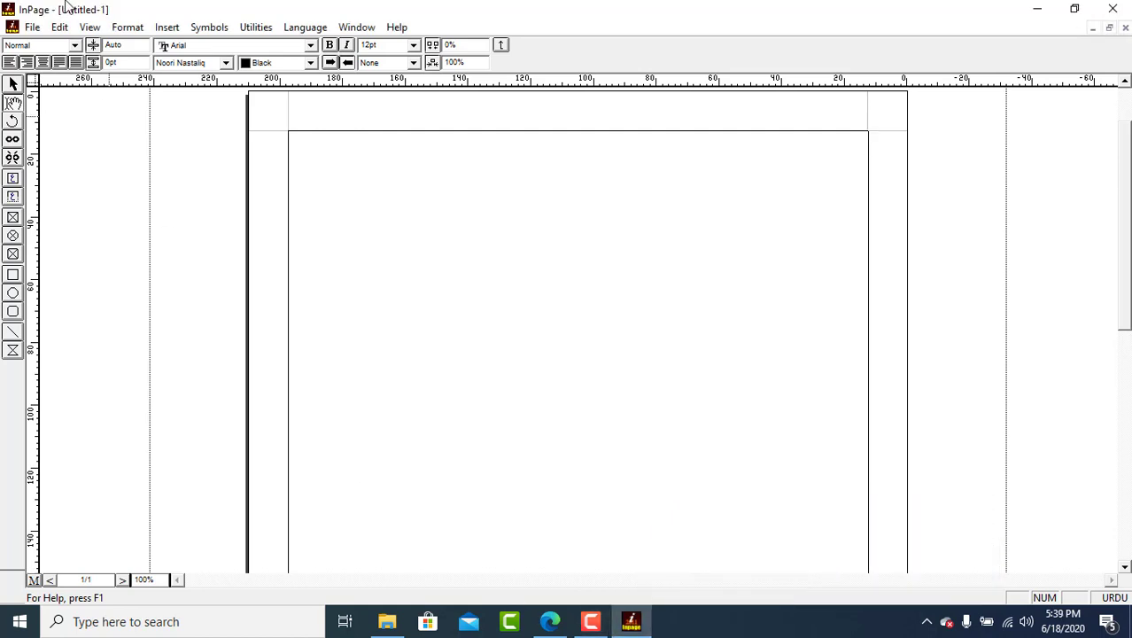
Examine the Phonetic keyboard's key map from the keyboard preferences and close both dialogs.
click(26, 29)
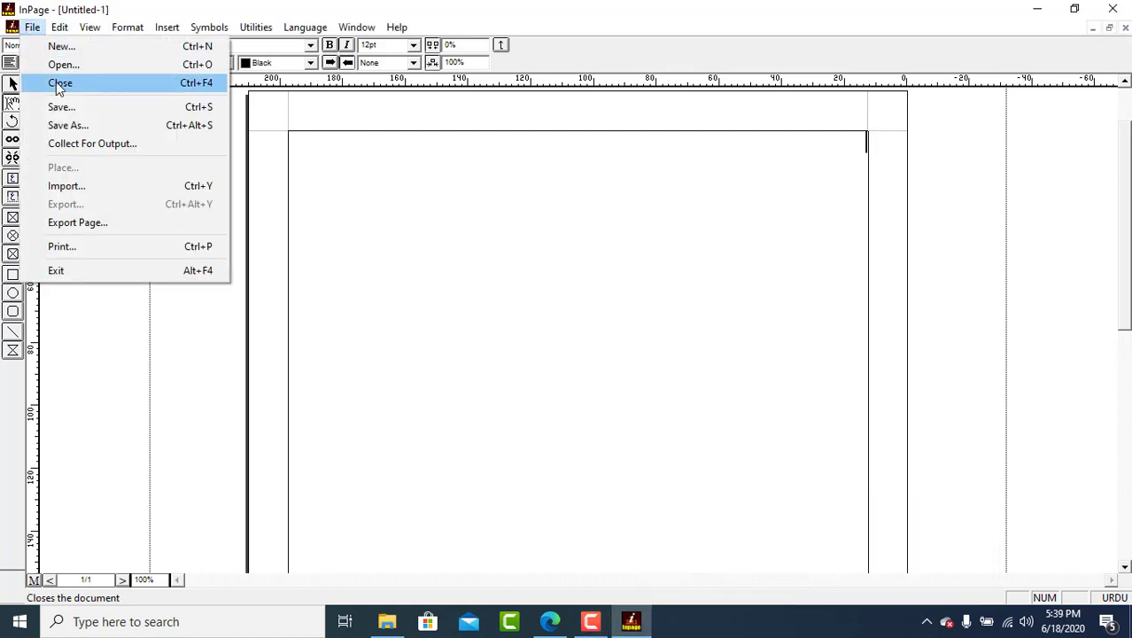
mouse_move(56, 27)
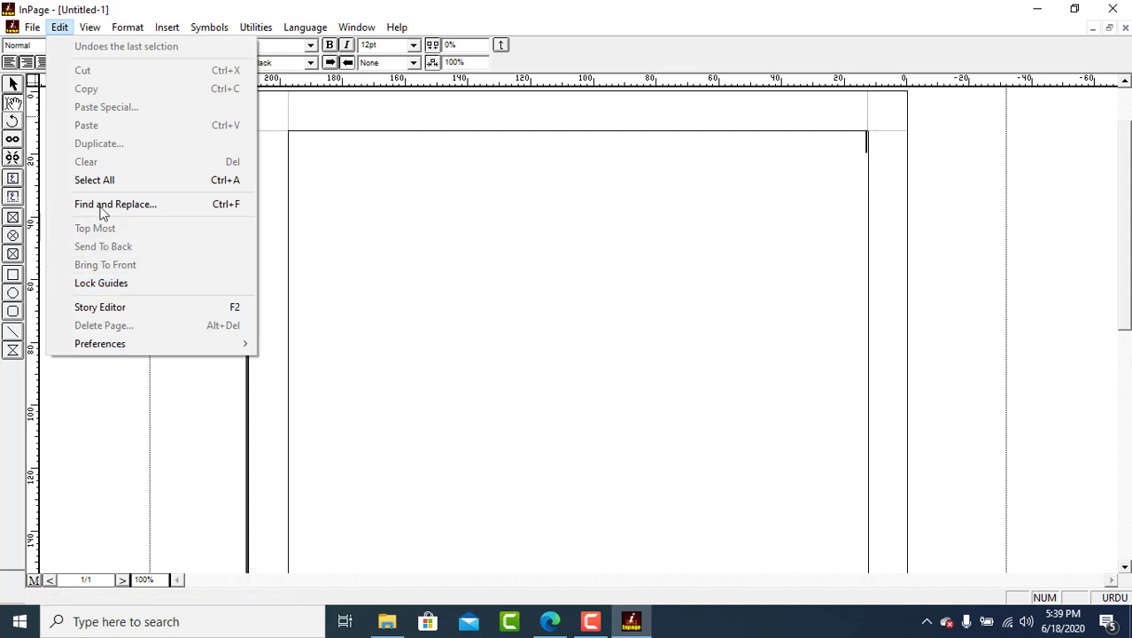
mouse_move(108, 346)
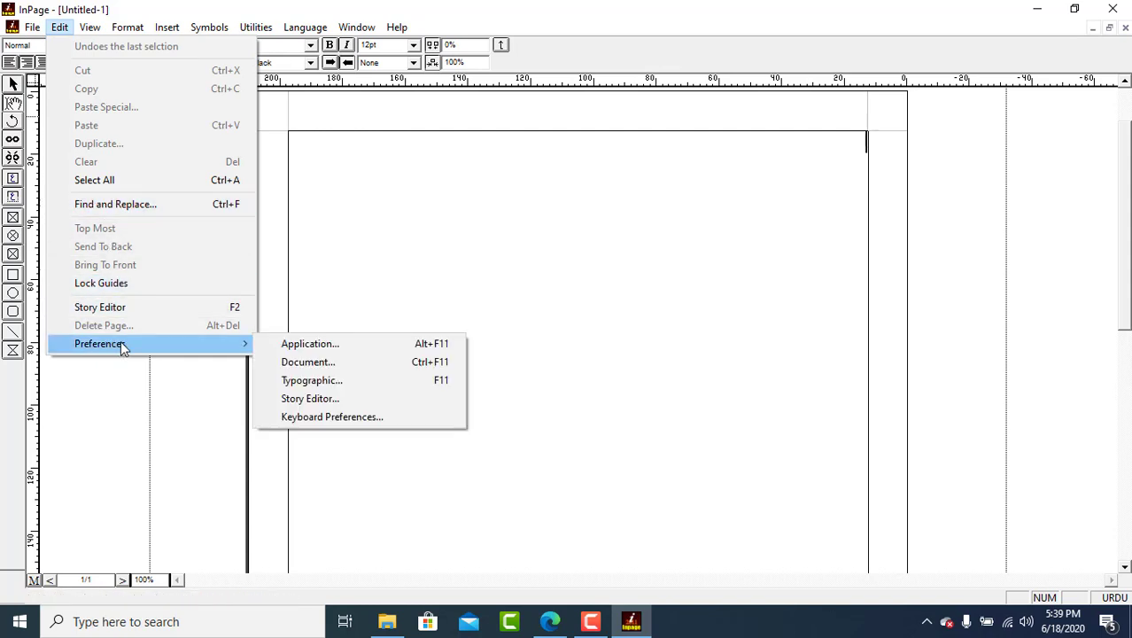
click(345, 420)
click(615, 289)
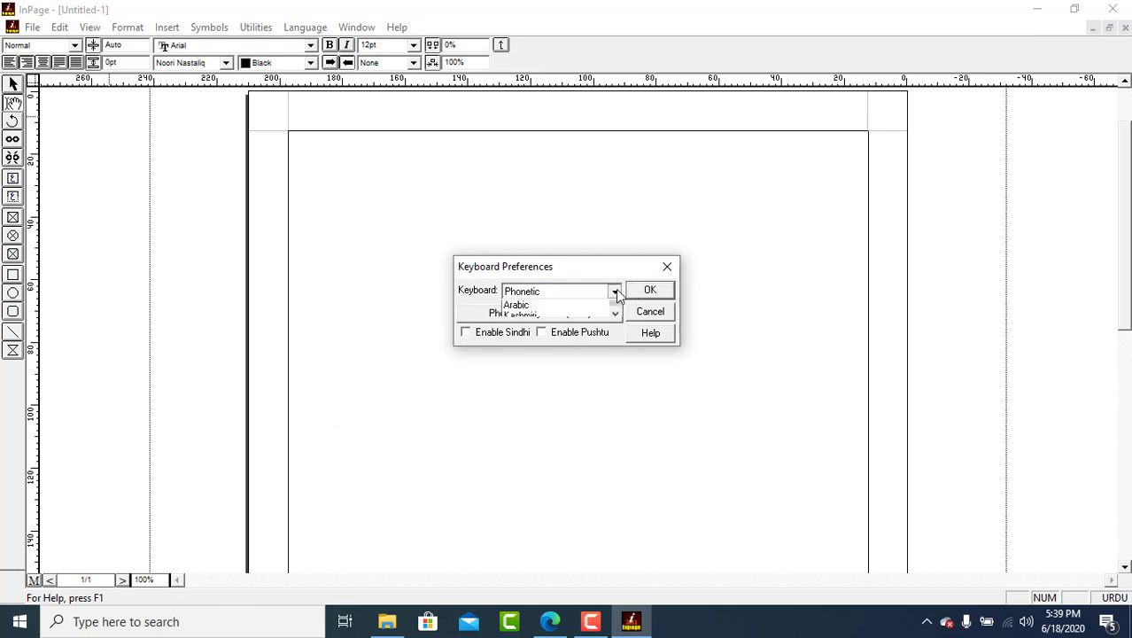
click(614, 289)
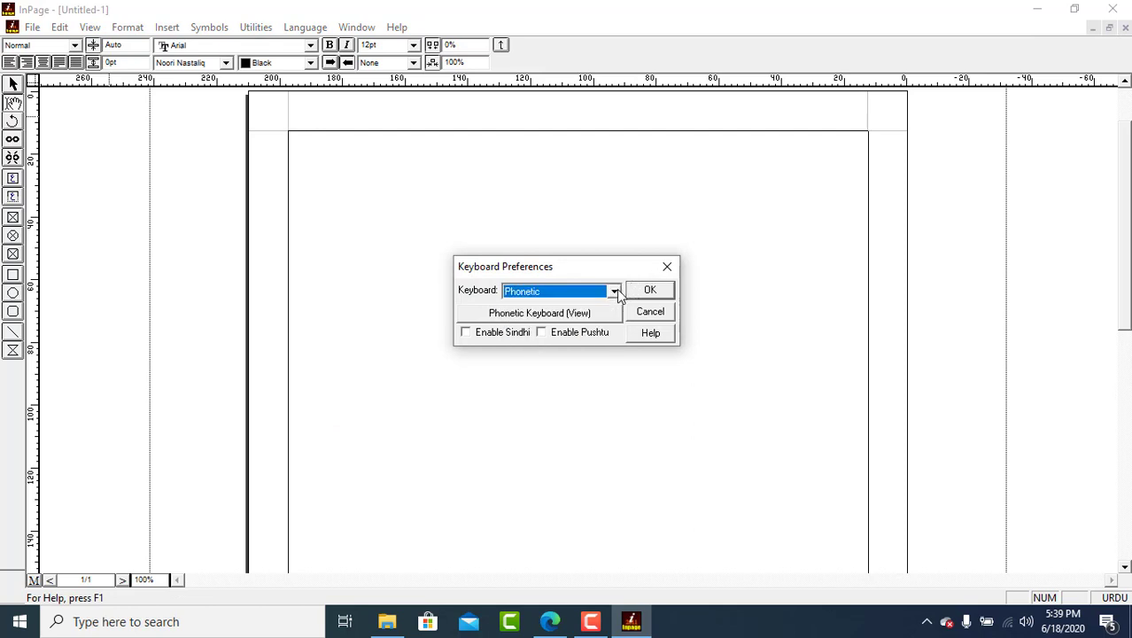
click(523, 316)
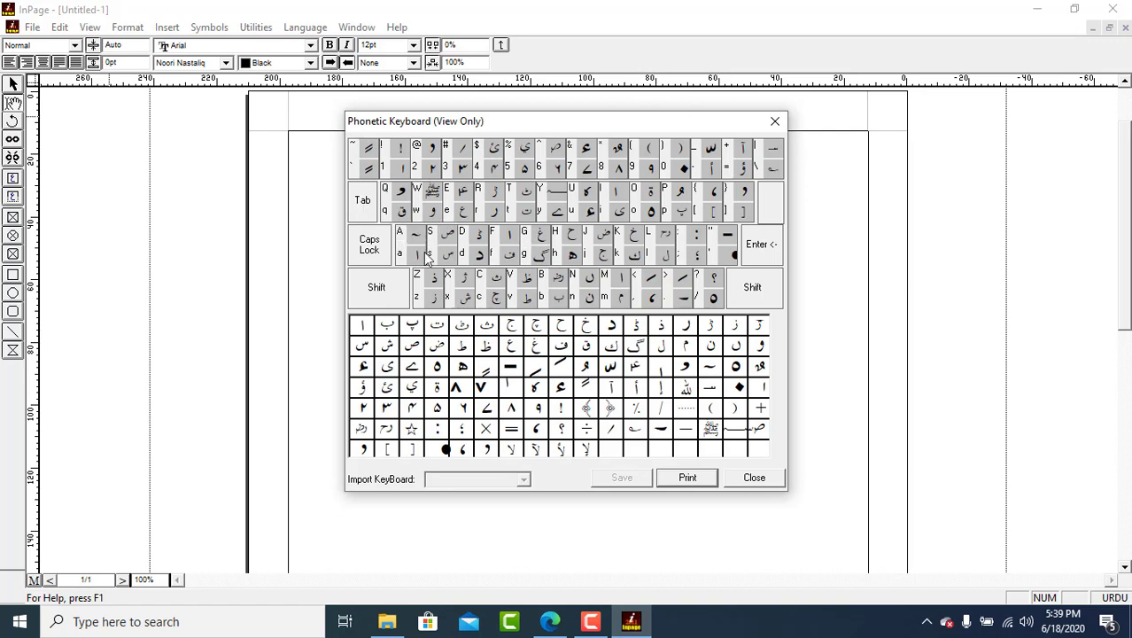
click(768, 124)
click(664, 263)
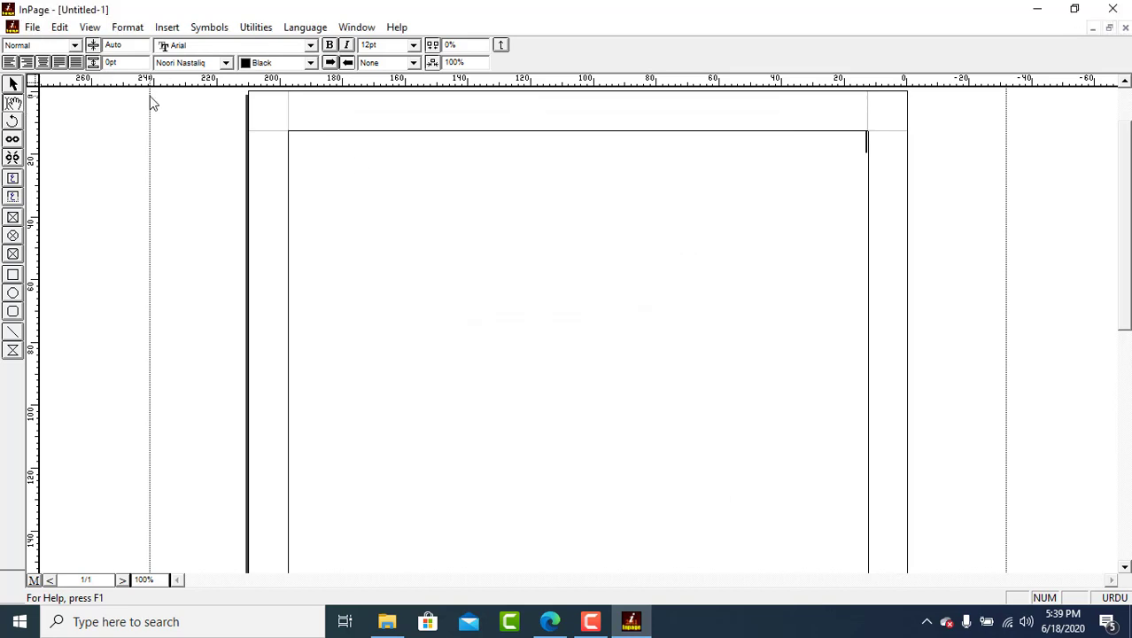
Review the Phonetic layout once more and accept Phonetic as the keyboard in the keyboard preferences.
click(59, 27)
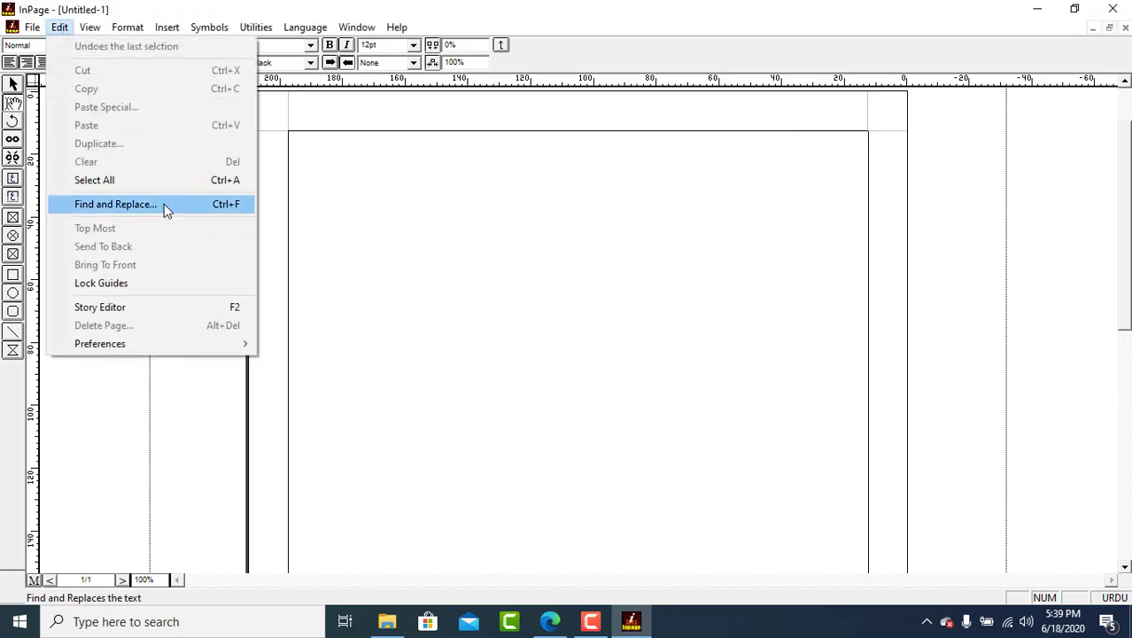
mouse_move(202, 343)
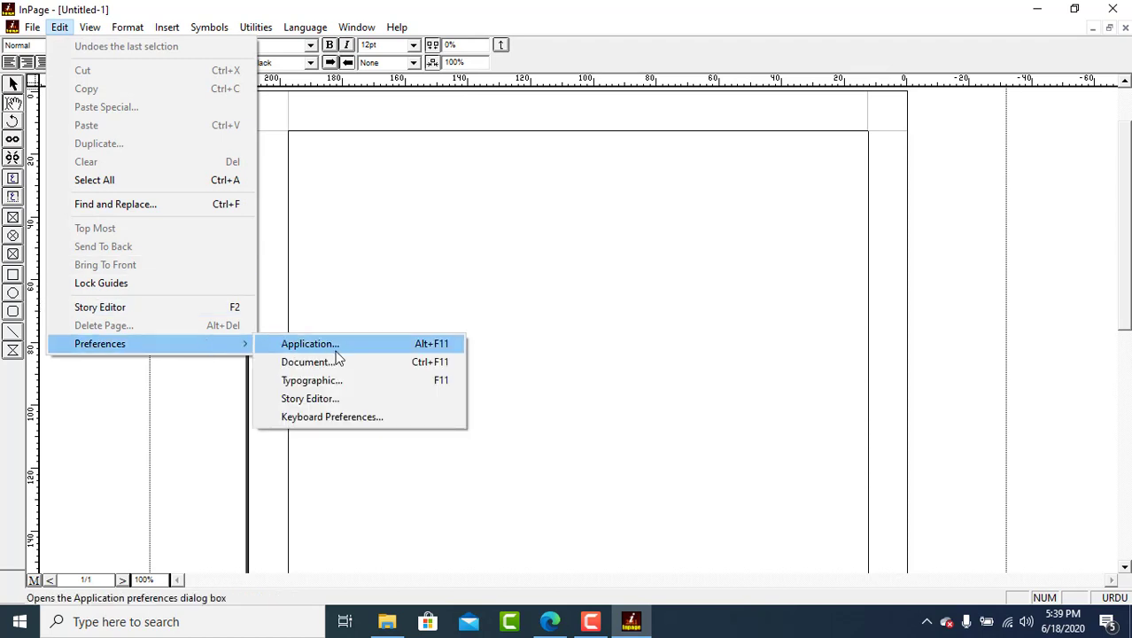
click(305, 416)
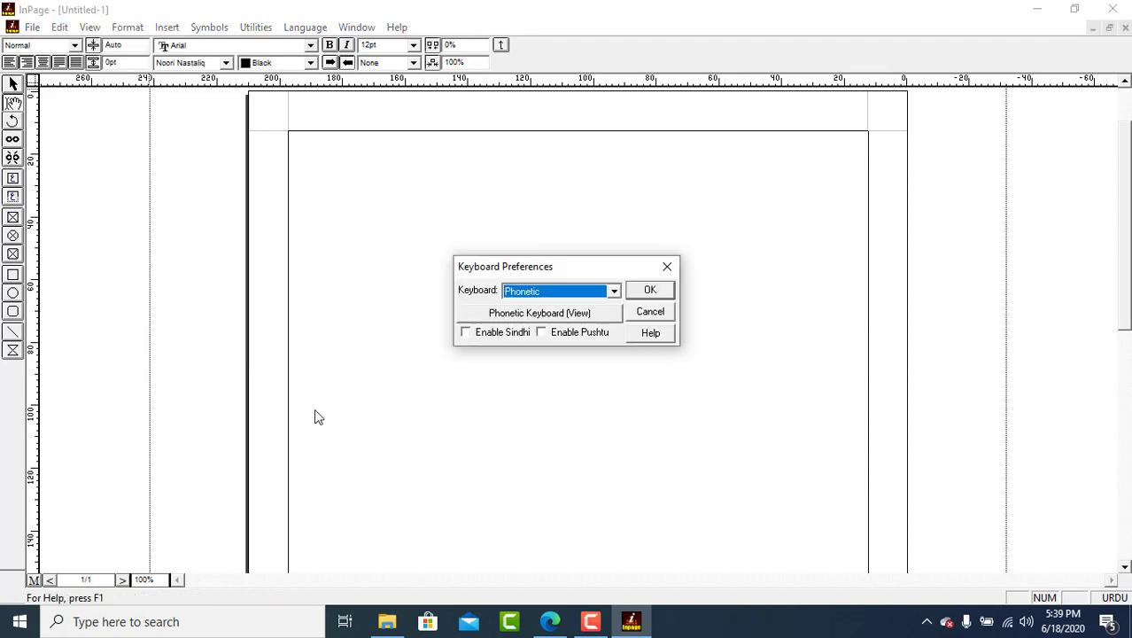
click(575, 295)
click(575, 294)
click(532, 320)
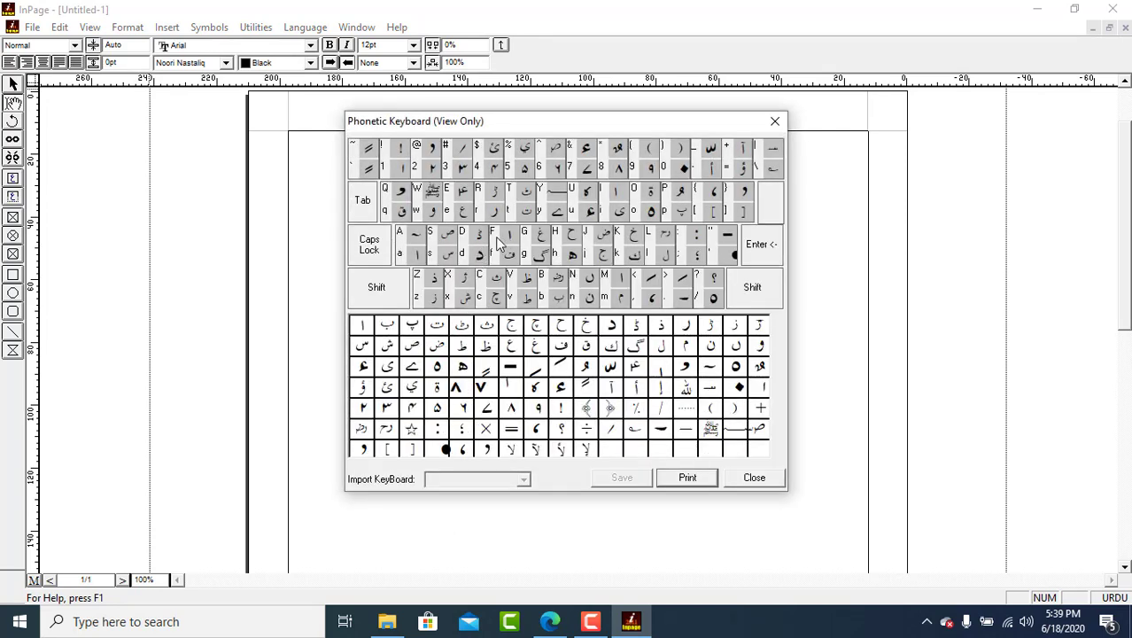
click(749, 479)
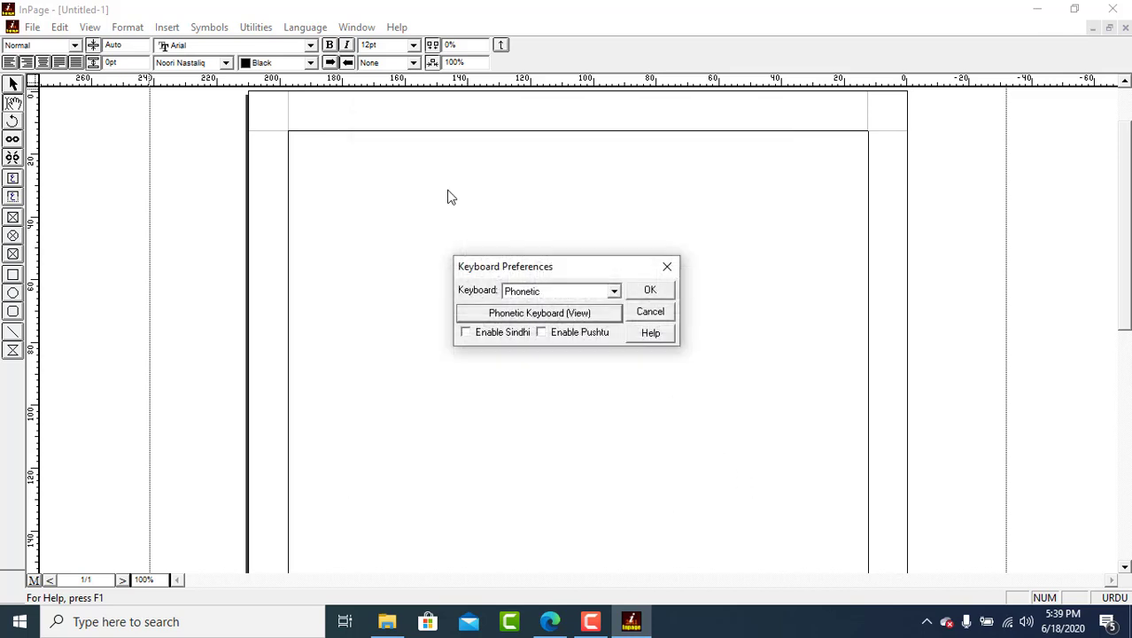
click(651, 289)
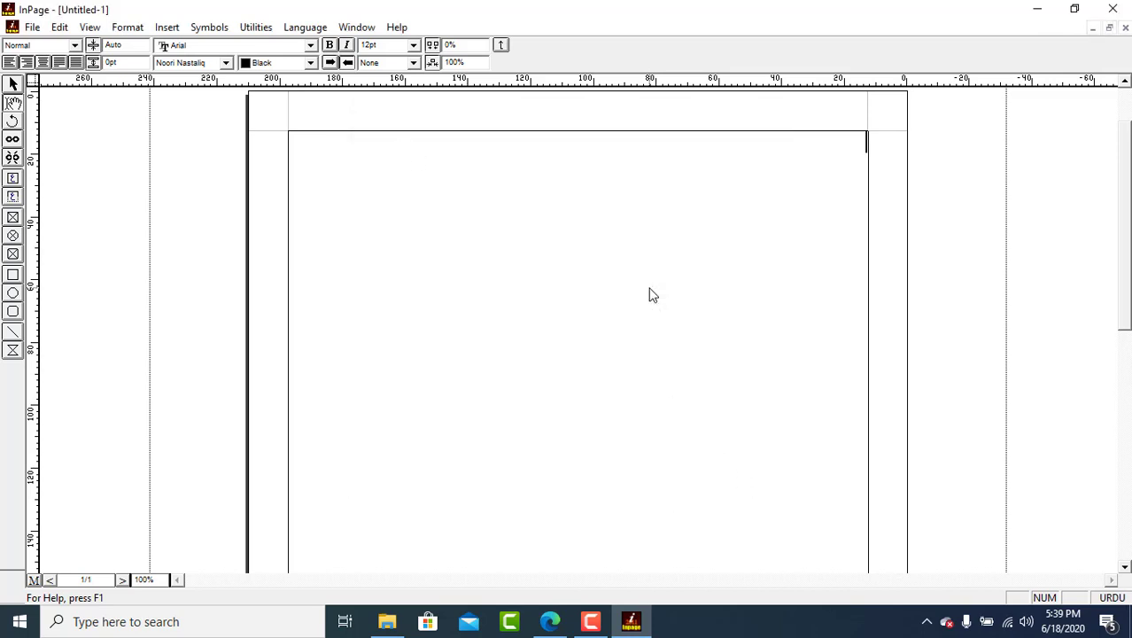
Draw a text box about 138 × 65 mm in the page's upper part and set its text to 48 pt yellow.
click(12, 184)
drag(384, 168, 815, 372)
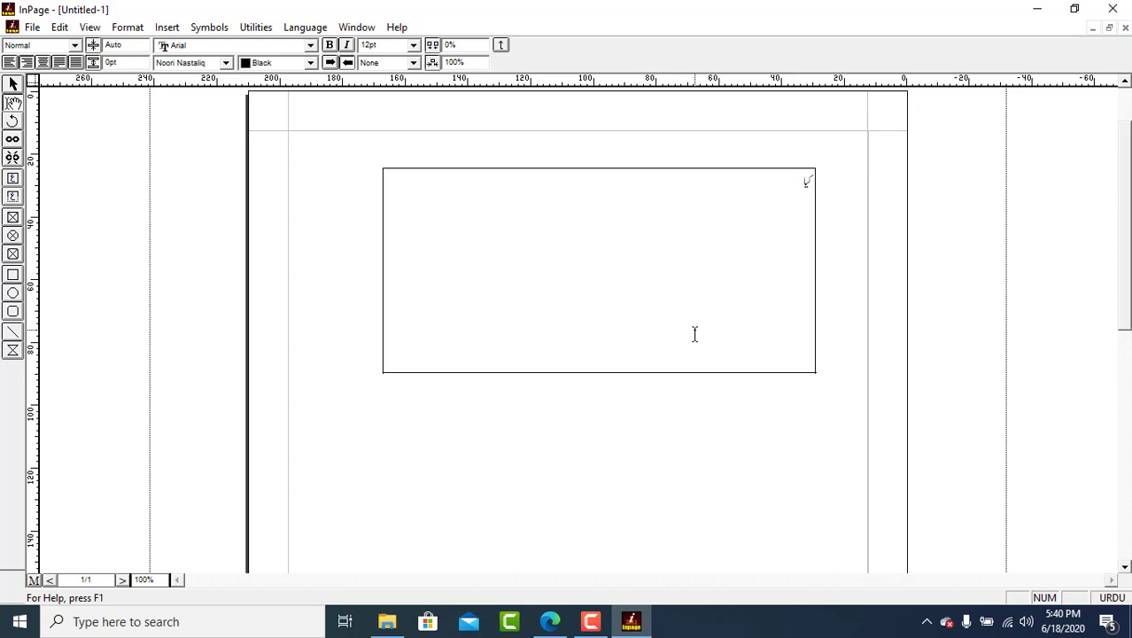
click(413, 45)
click(387, 130)
click(248, 66)
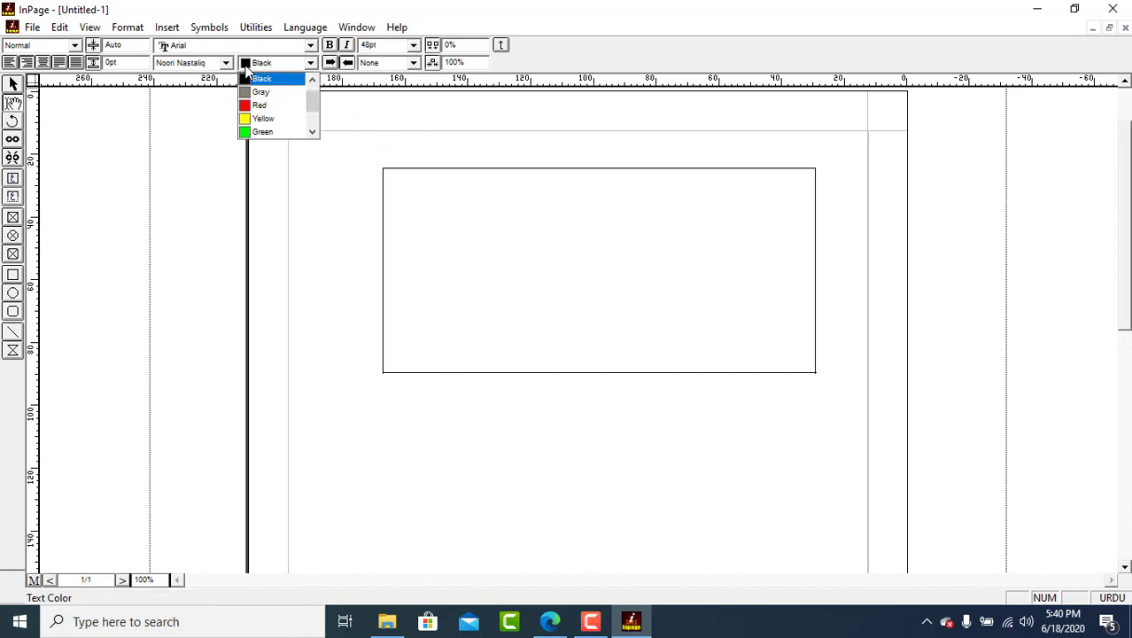
click(267, 118)
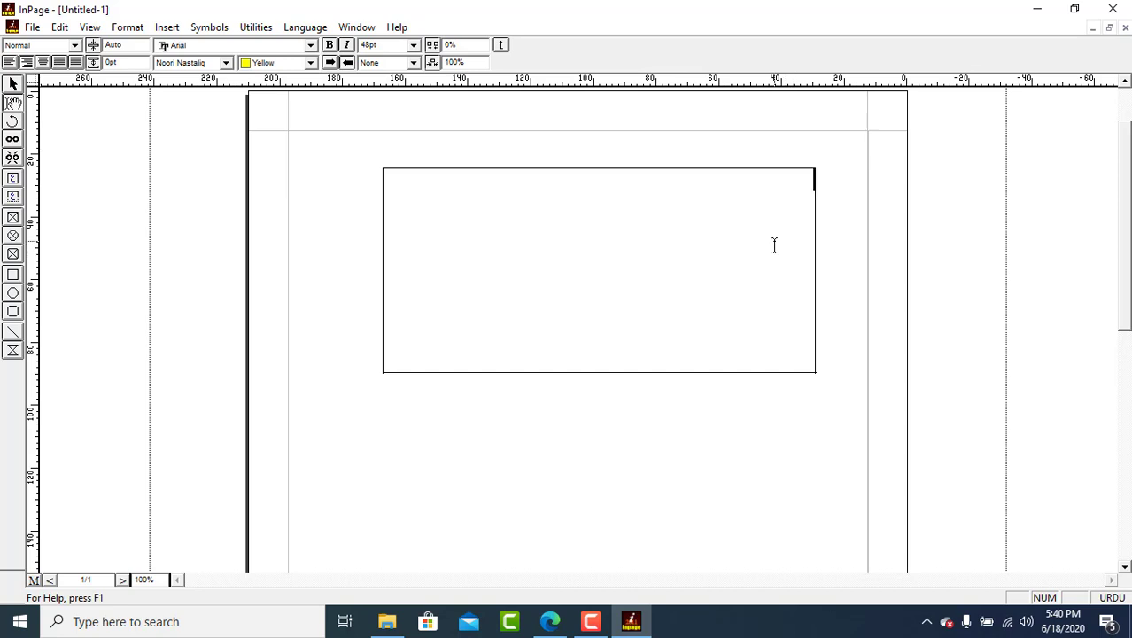
Enter the Urdu text "کیاہو رہا ہے" in the text box.
text(کبا)
text(ہ)
text(و)
text(ر)
key(BackSpace)
text(ر)
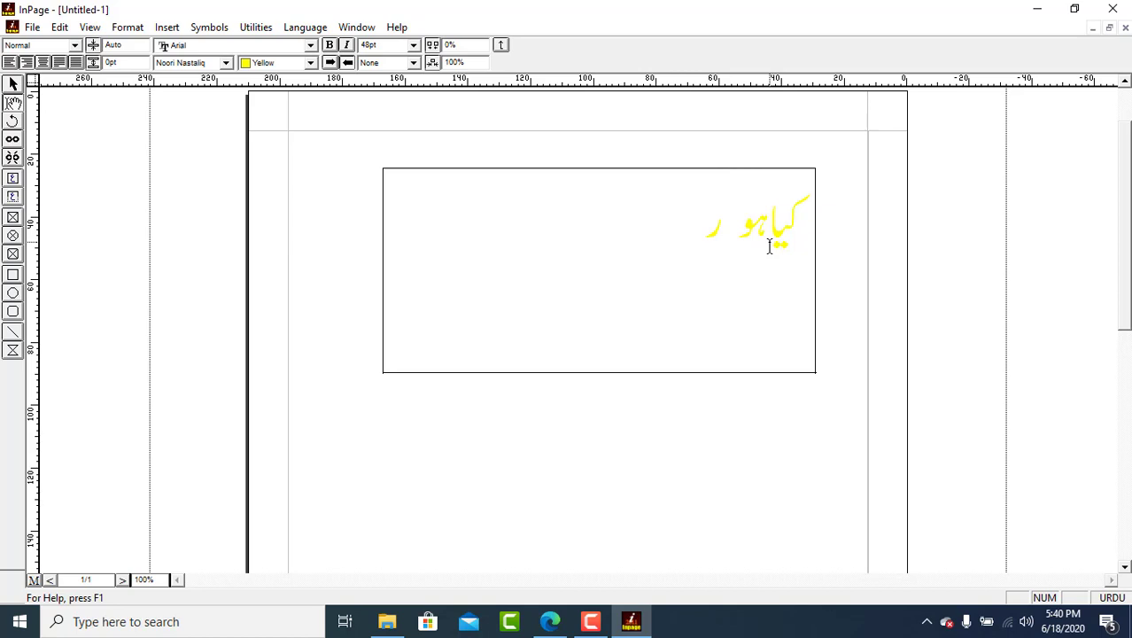
text(ہا)
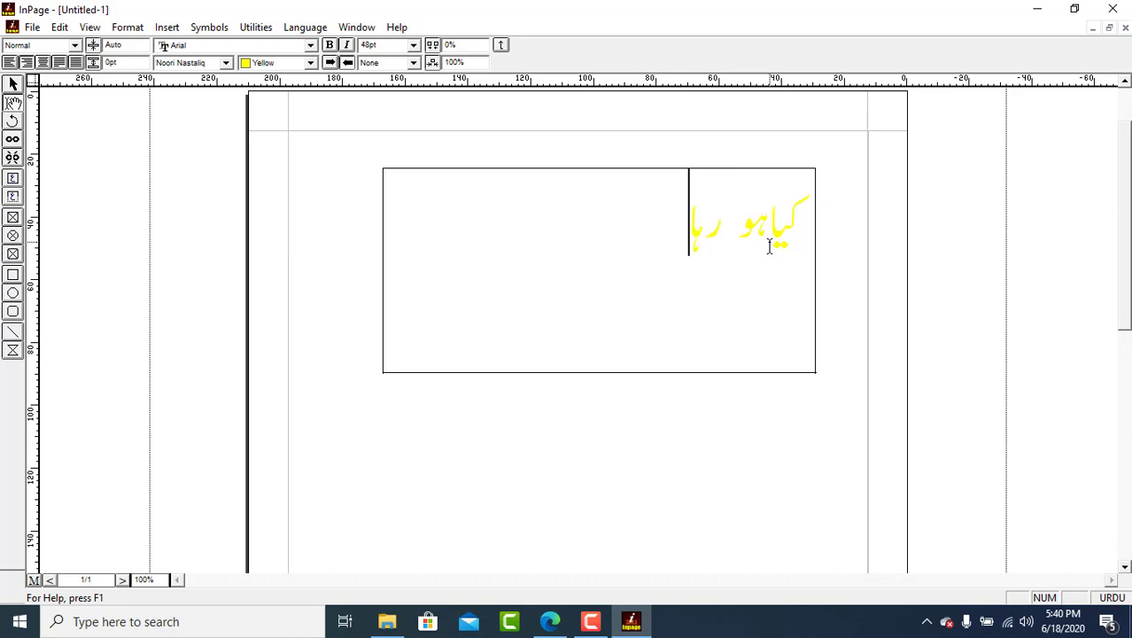
text( ہے)
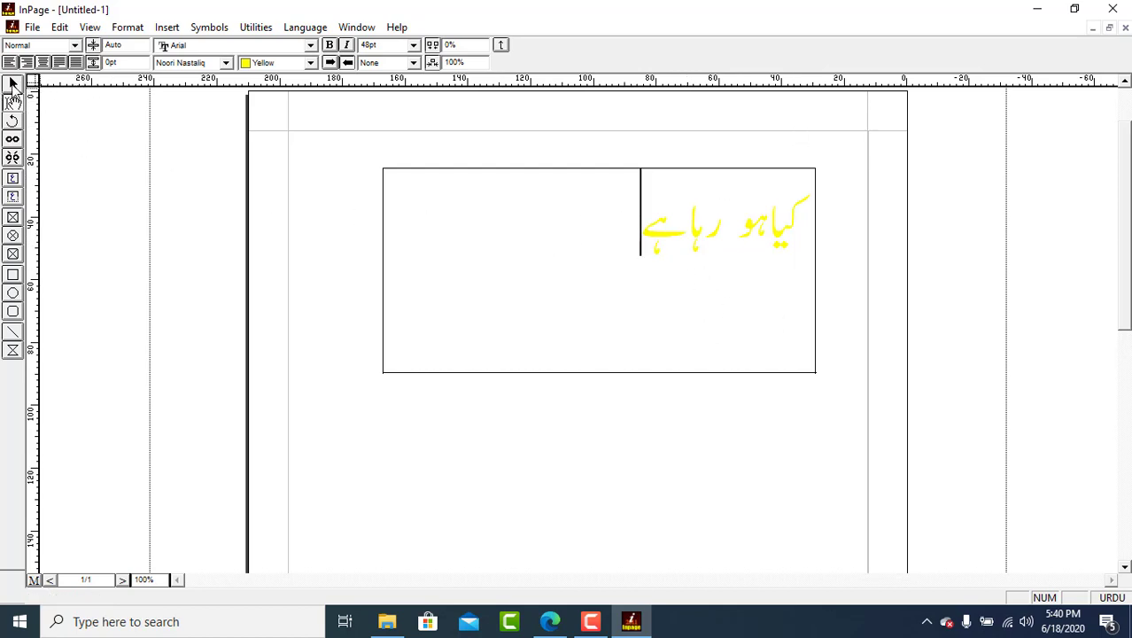
Select the text box containing the yellow Urdu text as an object and copy it.
click(12, 84)
right_click(632, 229)
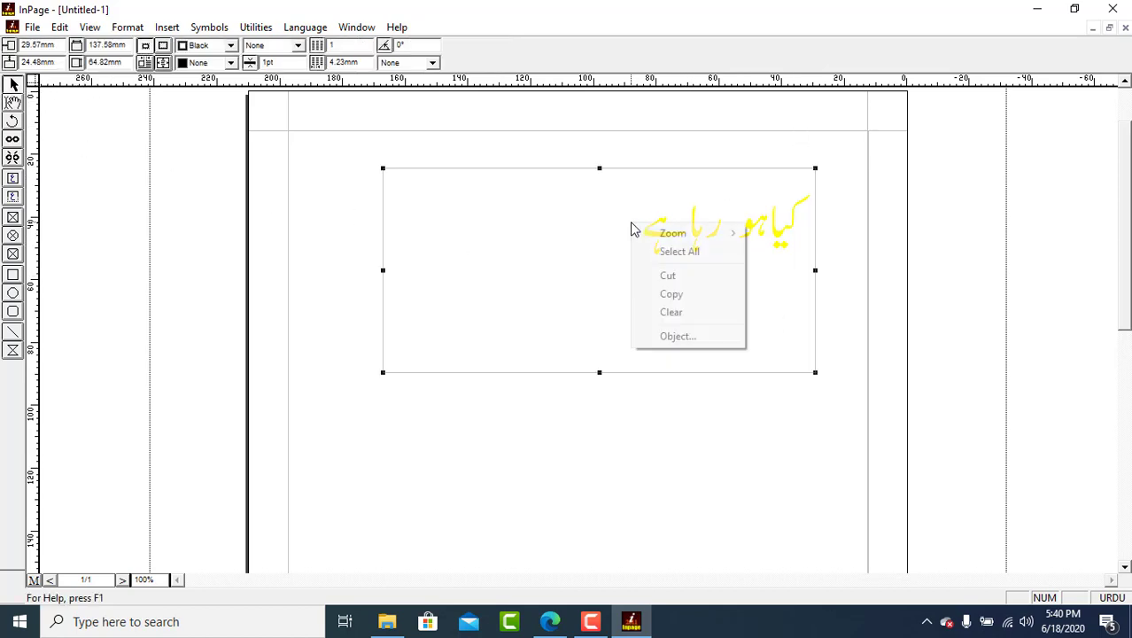
click(675, 293)
Switch to CorelDRAW 9 and start a new graphic with a landscape Letter page.
click(1037, 9)
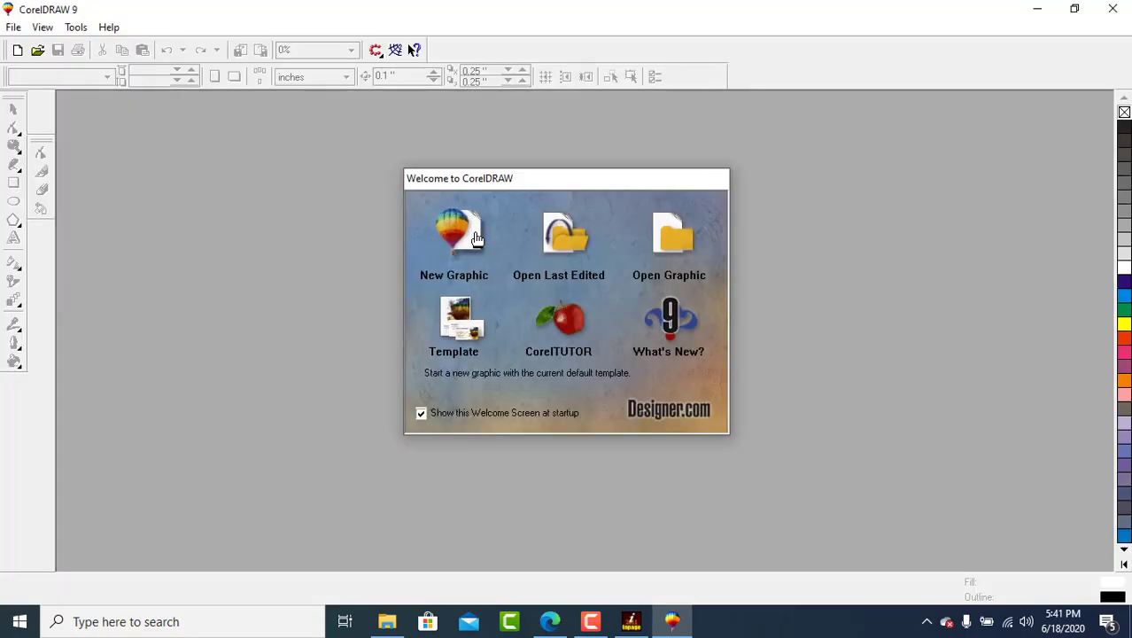
click(454, 235)
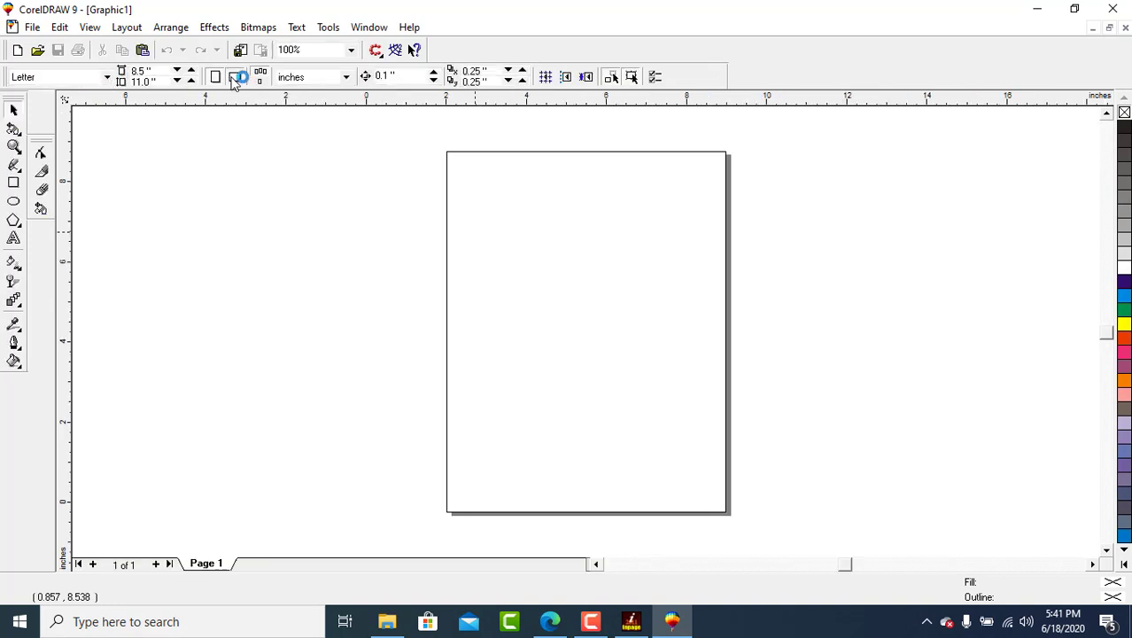
click(235, 77)
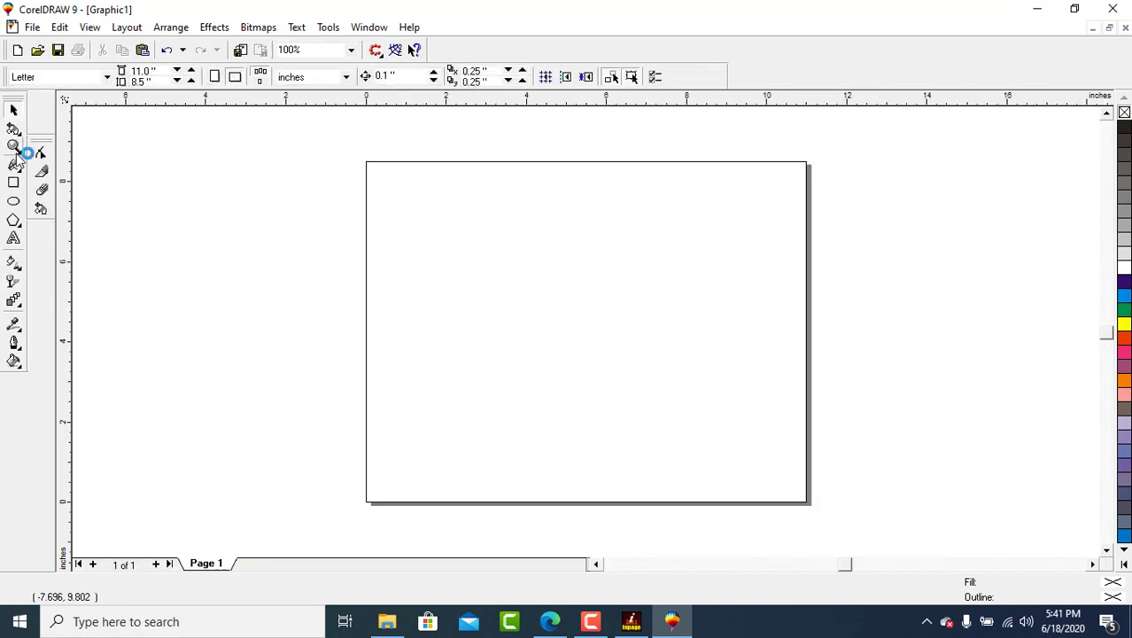
Draw a rectangle about 11.04 × 8.6 inches covering the page, fill it with Pink and deselect it.
click(13, 183)
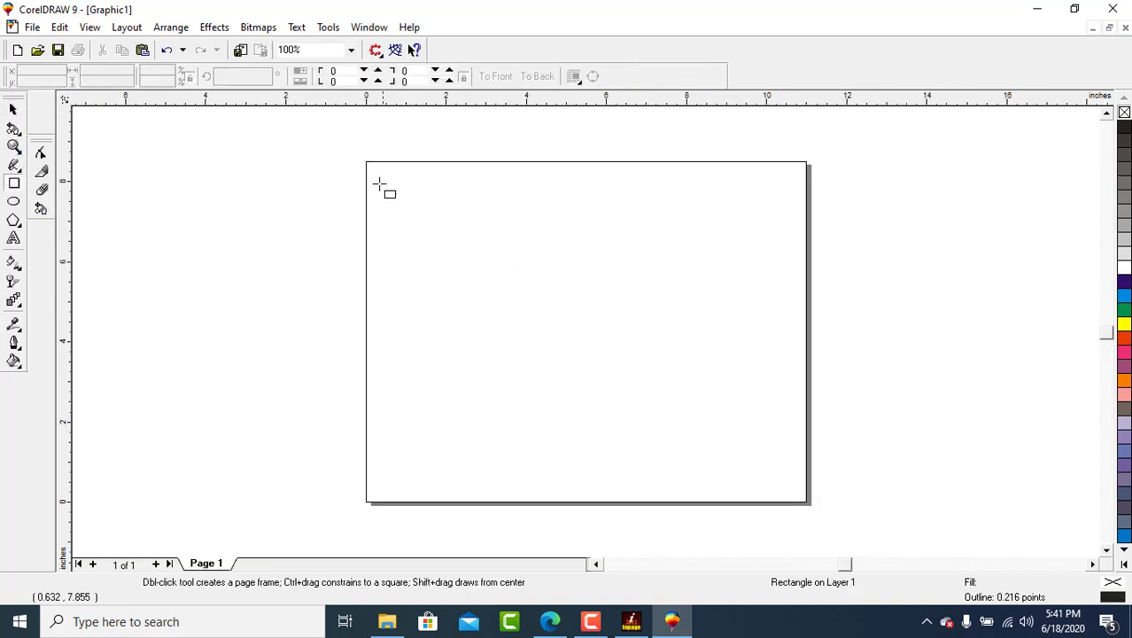
drag(365, 160, 808, 493)
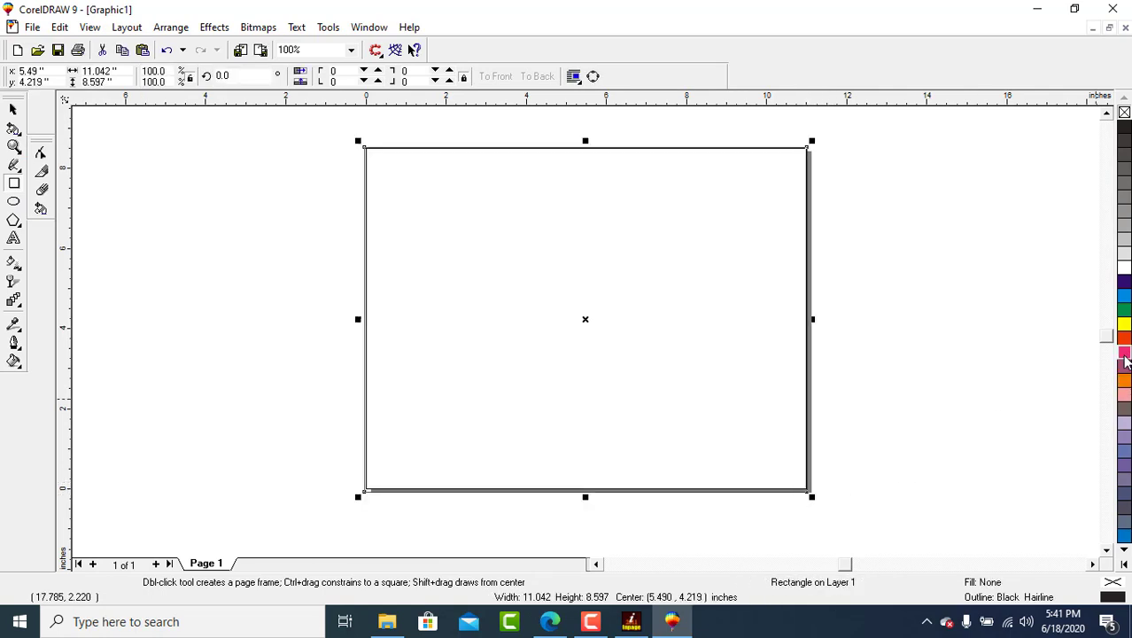
click(1125, 353)
click(1124, 394)
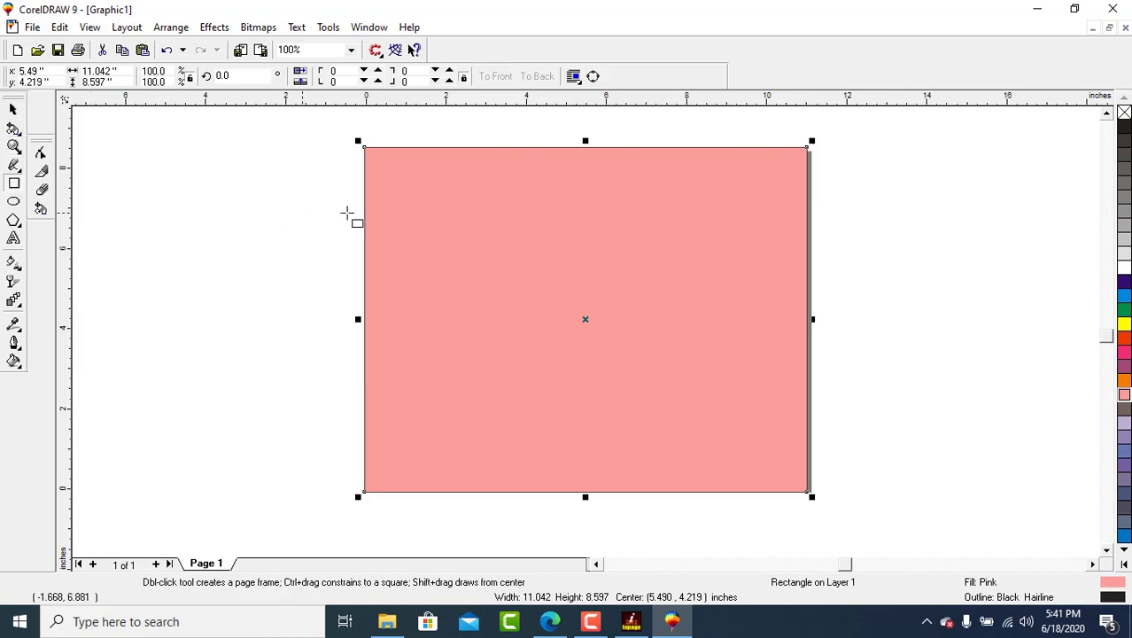
click(293, 174)
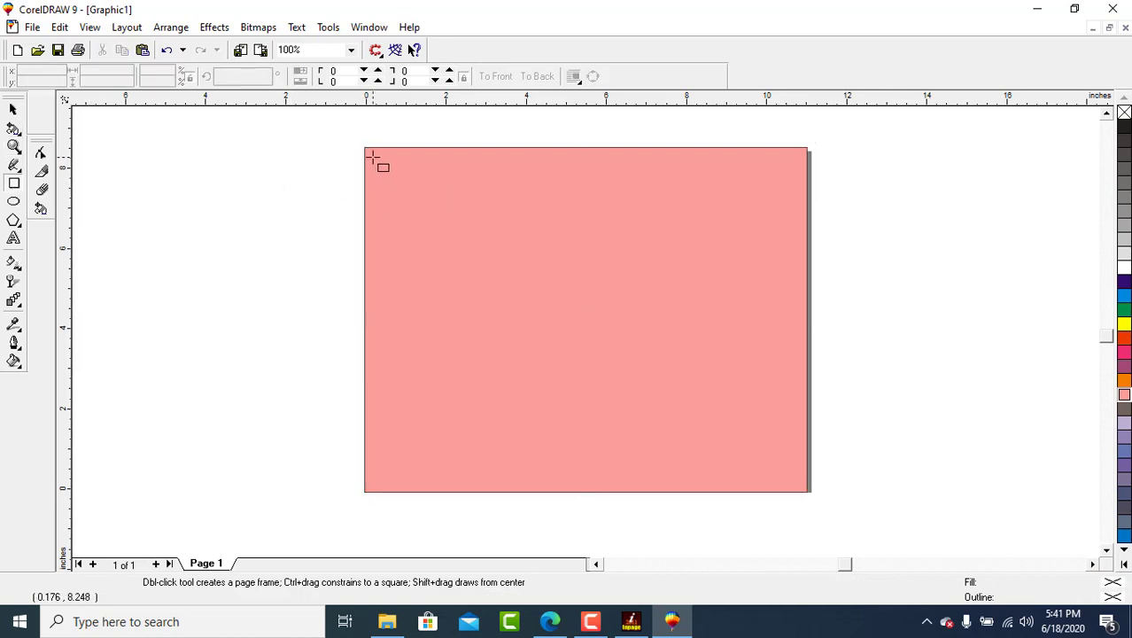
Draw a rectangle near the page's top edge, fill it with Cyan, widen it to about 10.92 × 1.66 inches and deselect it.
drag(372, 155, 807, 228)
click(1124, 296)
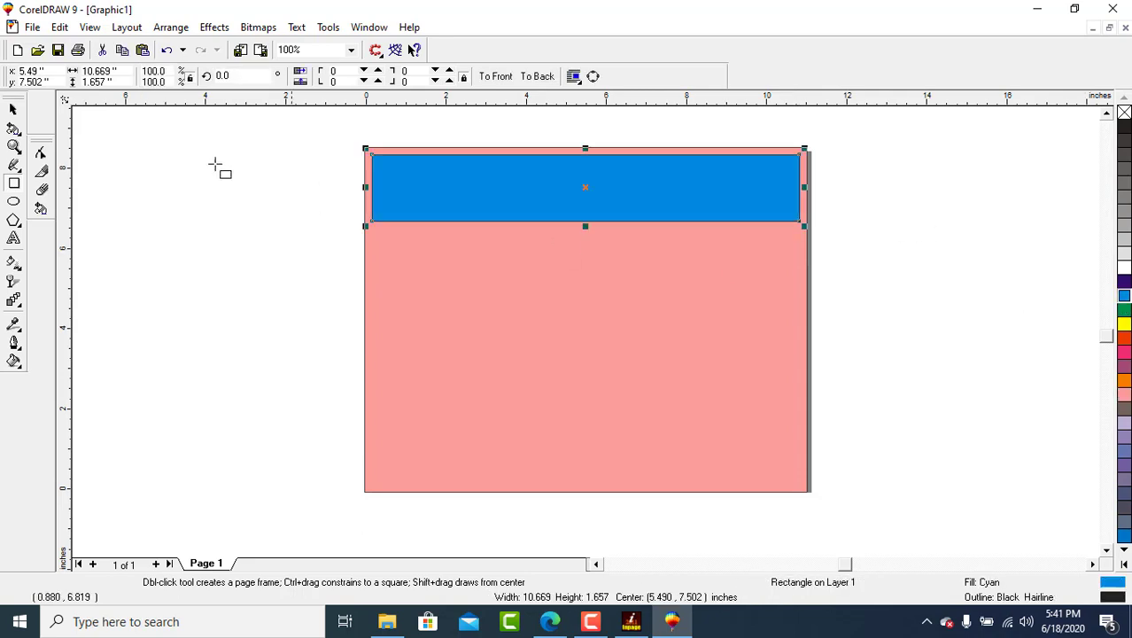
drag(363, 188, 358, 187)
drag(804, 187, 810, 187)
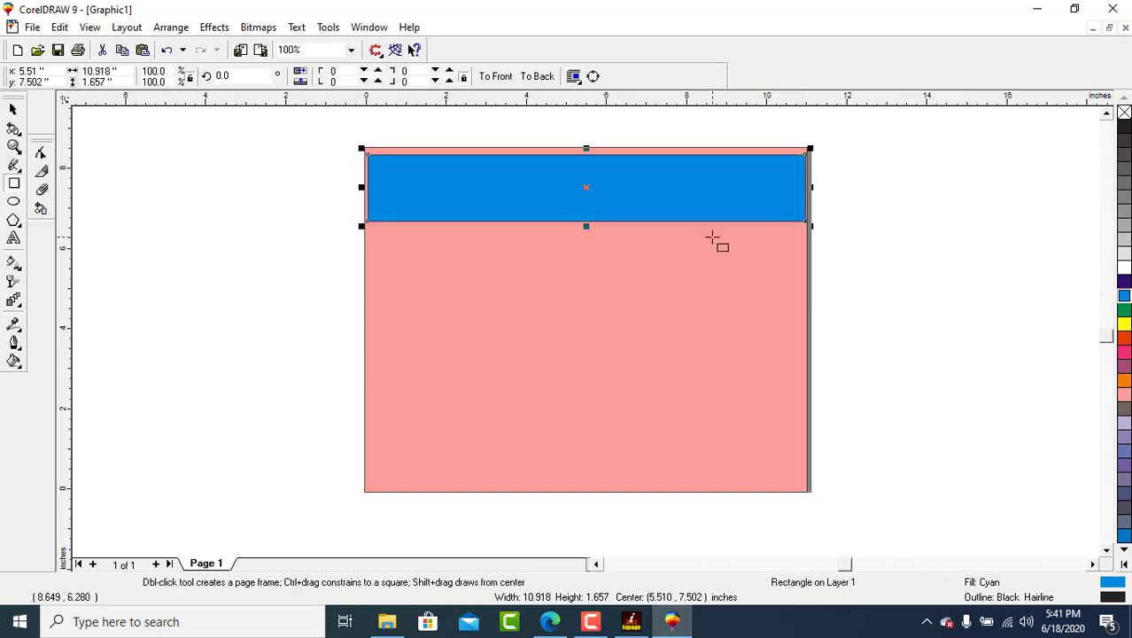
click(14, 109)
click(280, 259)
Paste the copied Urdu text into the graphic and scale it down to about 12.66 × 4.46 inches.
right_click(287, 245)
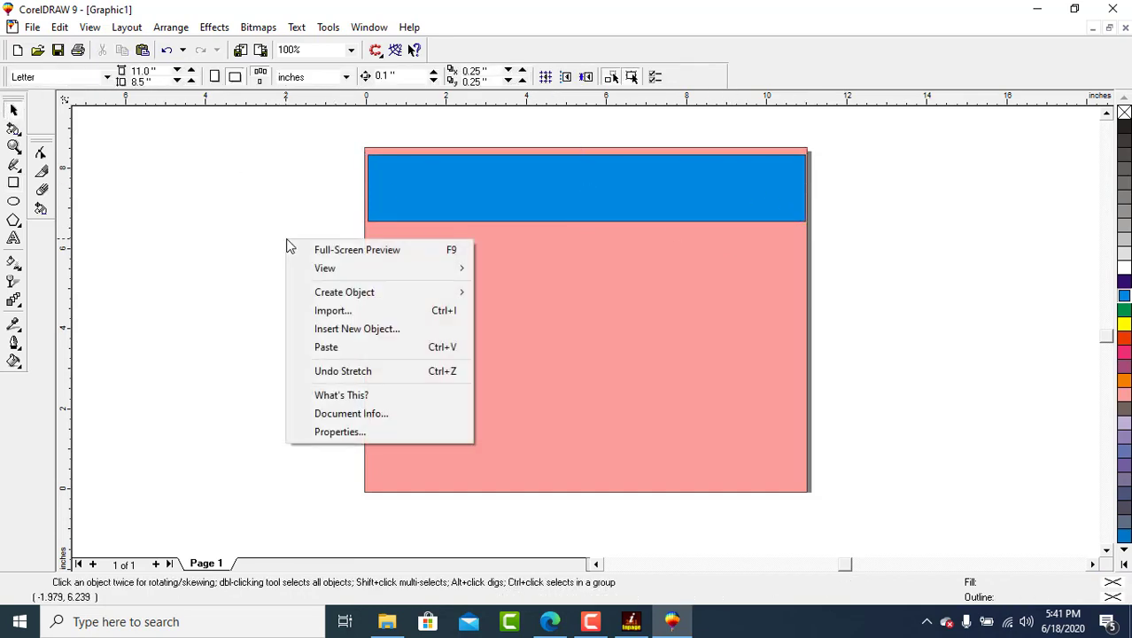
right_click(228, 279)
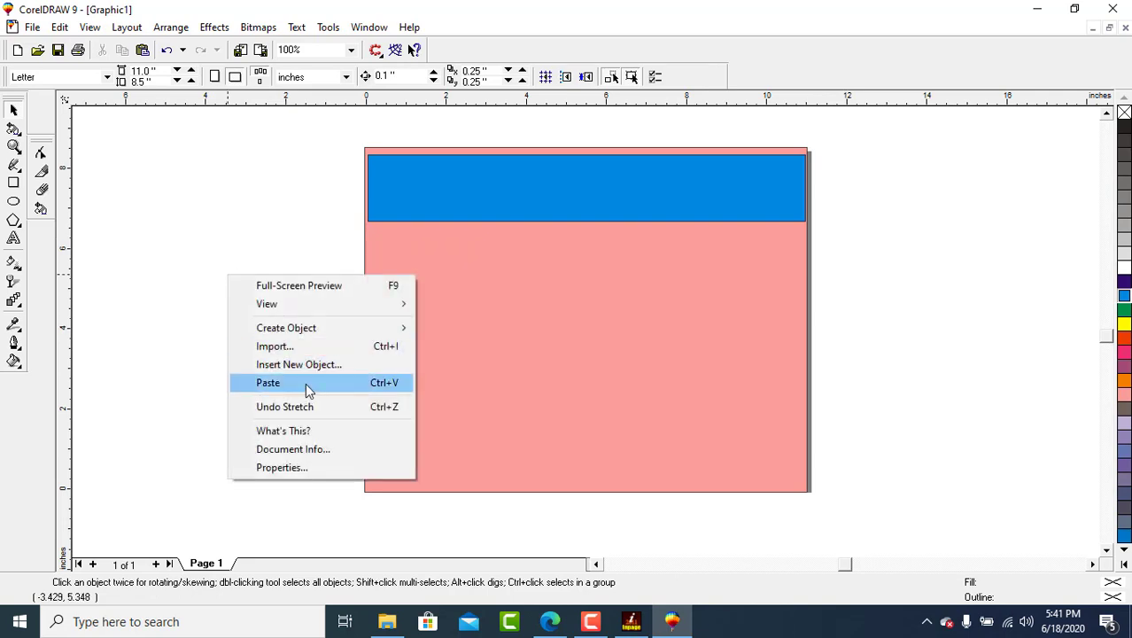
click(268, 383)
scroll(250, 332, down, 5)
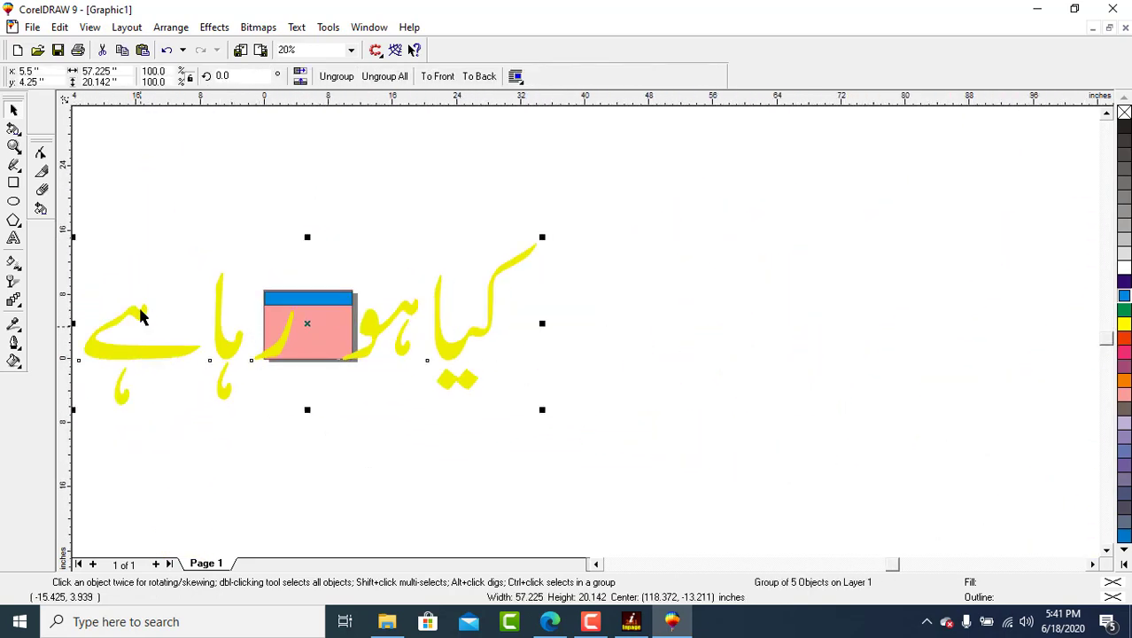
drag(75, 237, 432, 339)
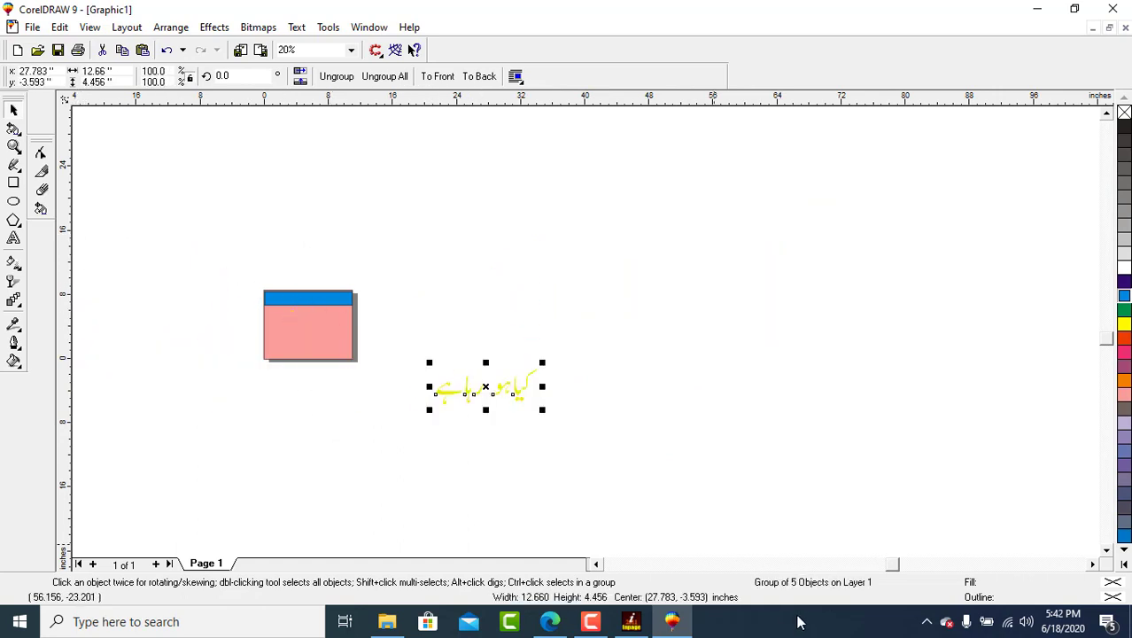
Move the yellow Urdu text onto the page, scale it to about 10.37 × 2.82 inches and place it over the cyan banner.
click(596, 564)
click(596, 564)
scroll(582, 426, up, 2)
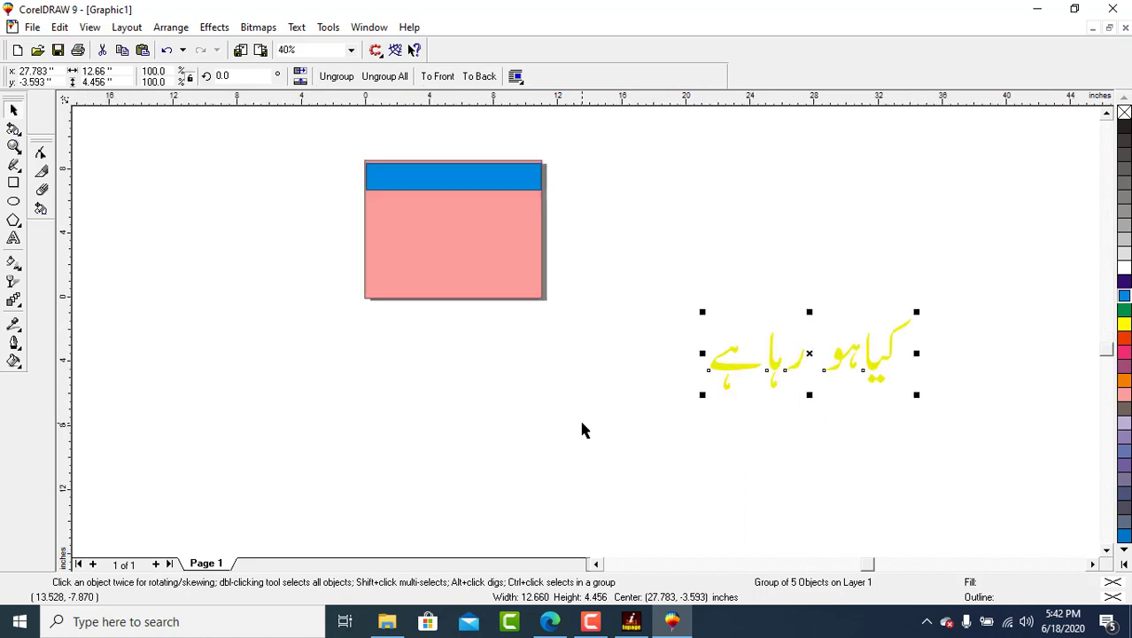
scroll(582, 429, up, 1)
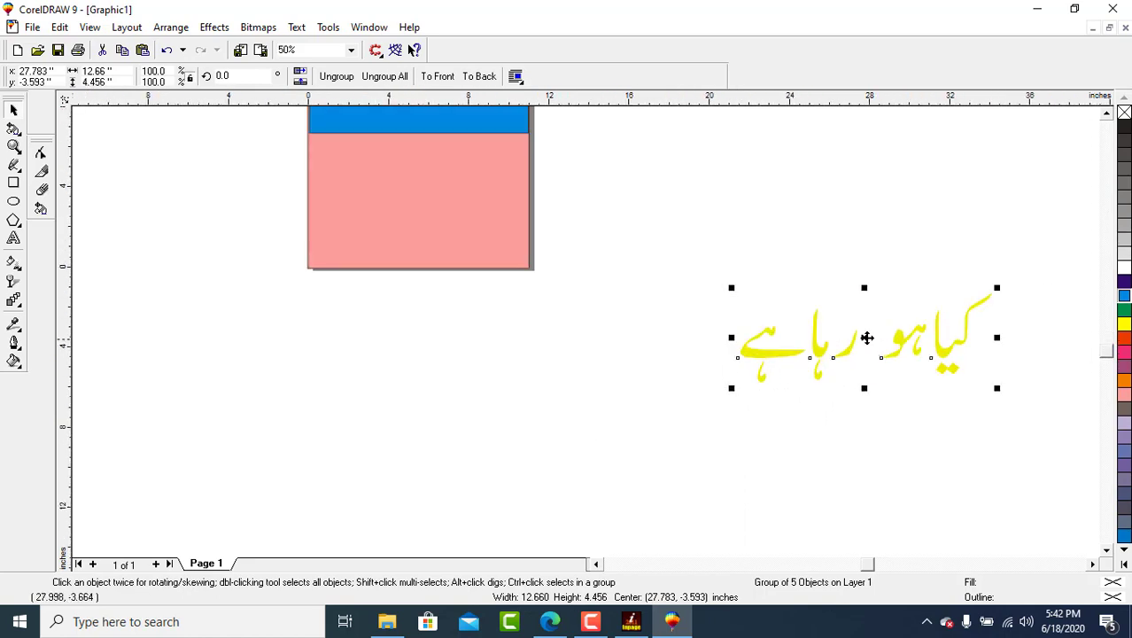
drag(867, 338, 440, 191)
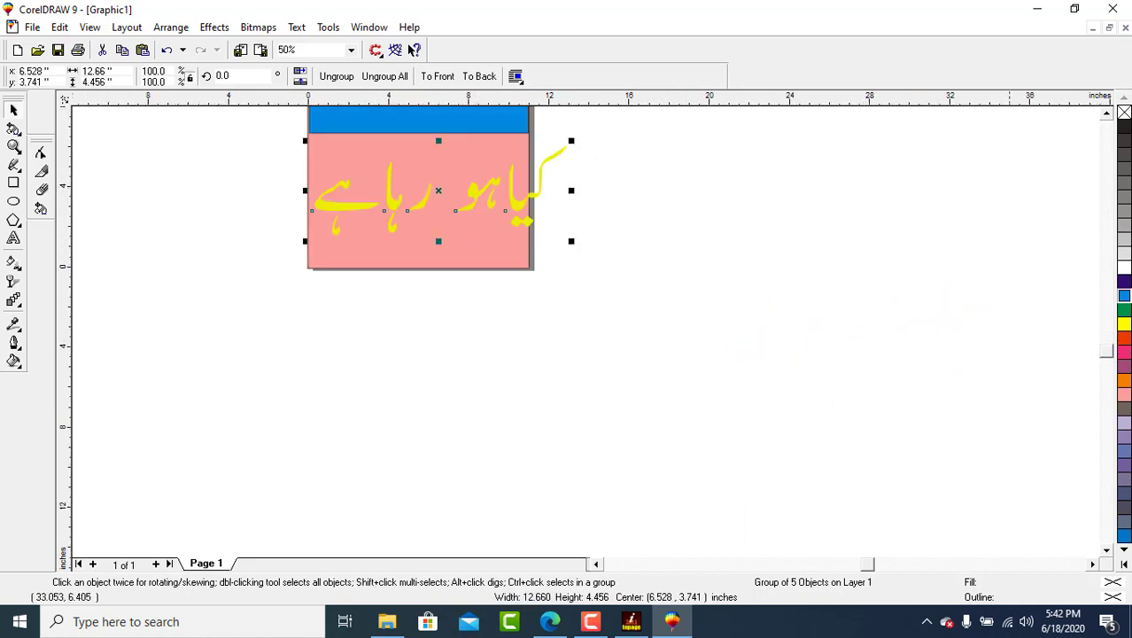
click(1106, 114)
click(1107, 115)
drag(572, 283, 525, 297)
drag(416, 294, 428, 262)
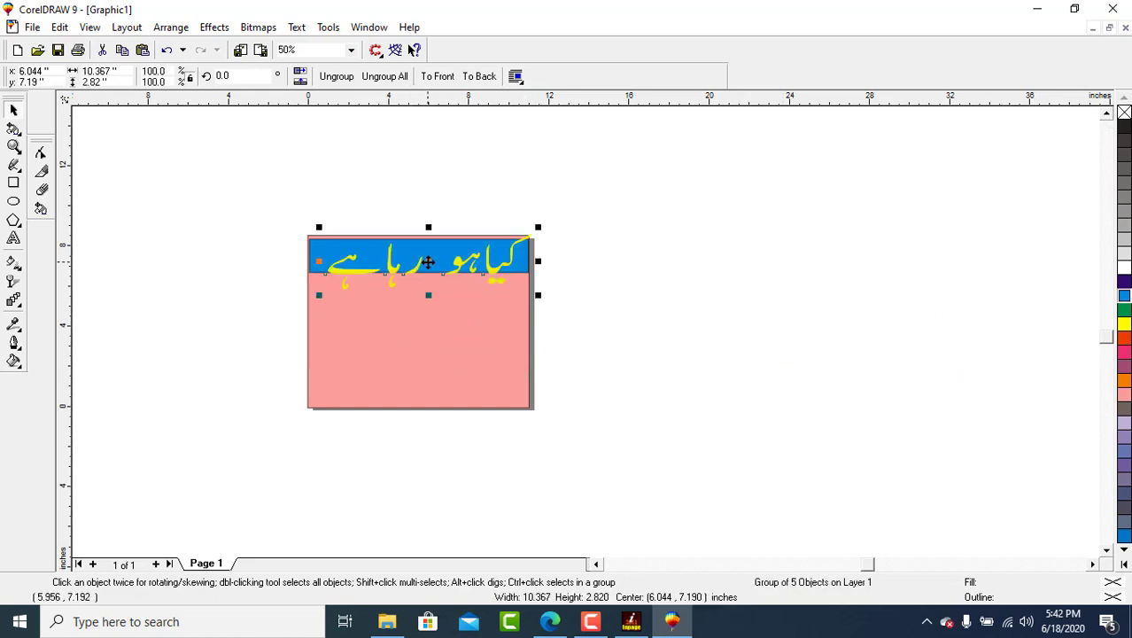
Shrink the Urdu text to about 7.83 × 1.49 inches and position it inside the cyan banner.
drag(538, 228, 501, 238)
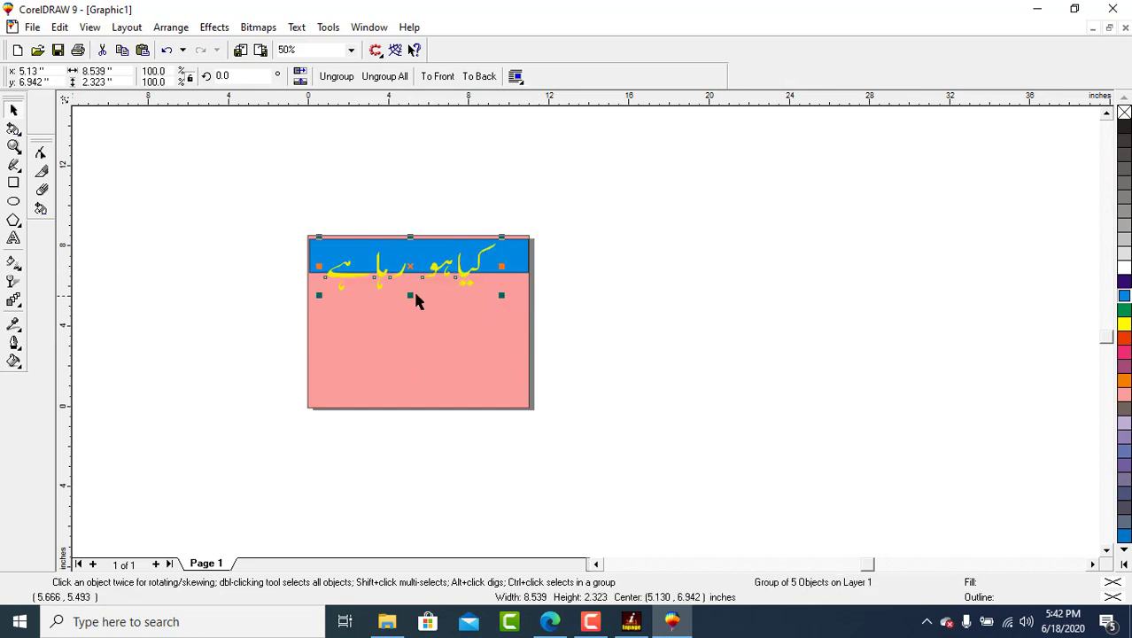
mouse_move(412, 270)
mouse_down()
mouse_move(426, 255)
mouse_move(427, 277)
mouse_up()
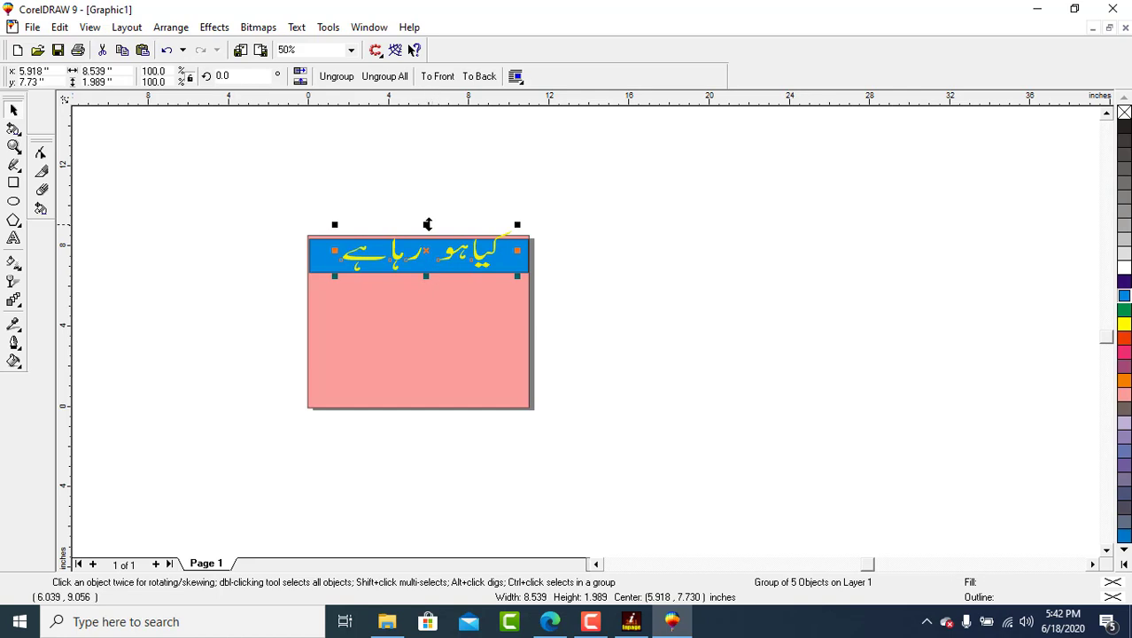
drag(427, 224, 432, 232)
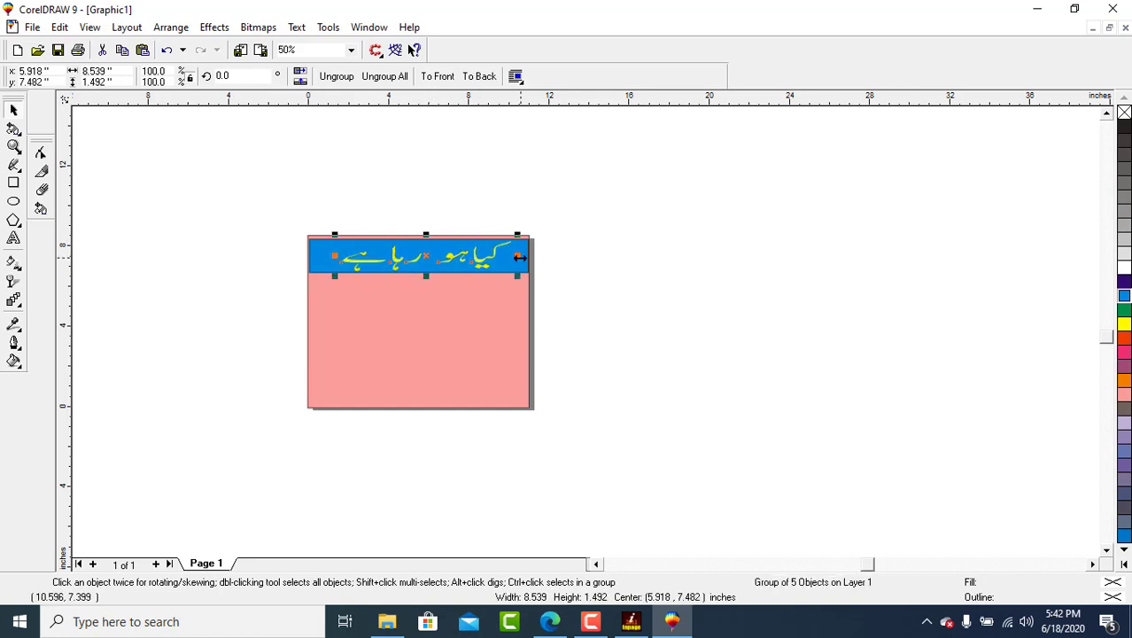
drag(520, 257, 506, 257)
click(620, 287)
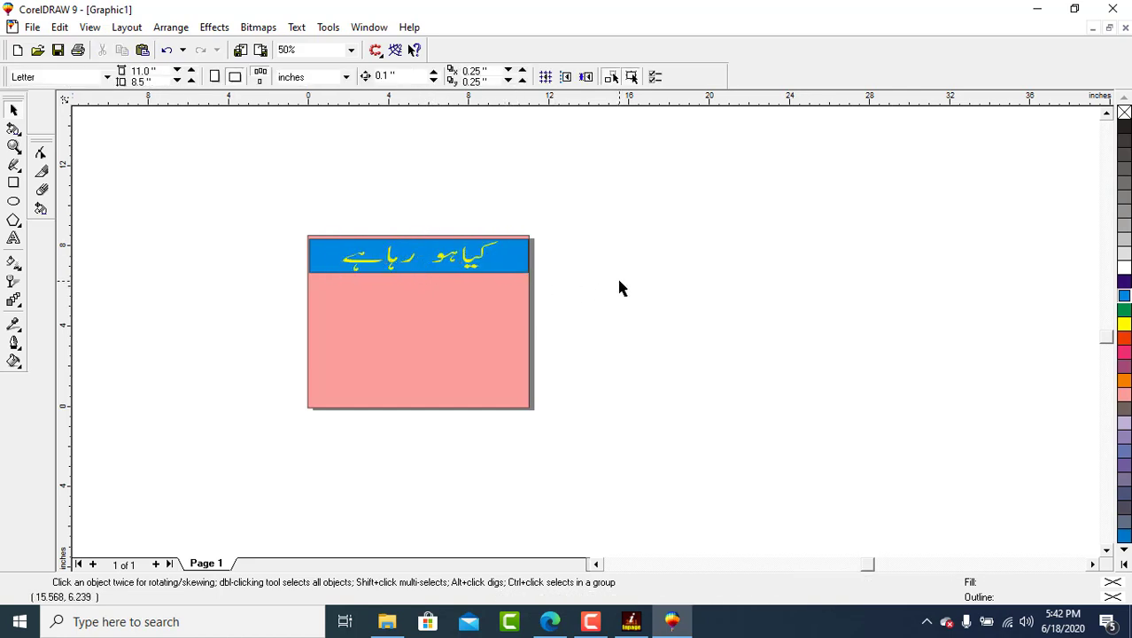
click(450, 266)
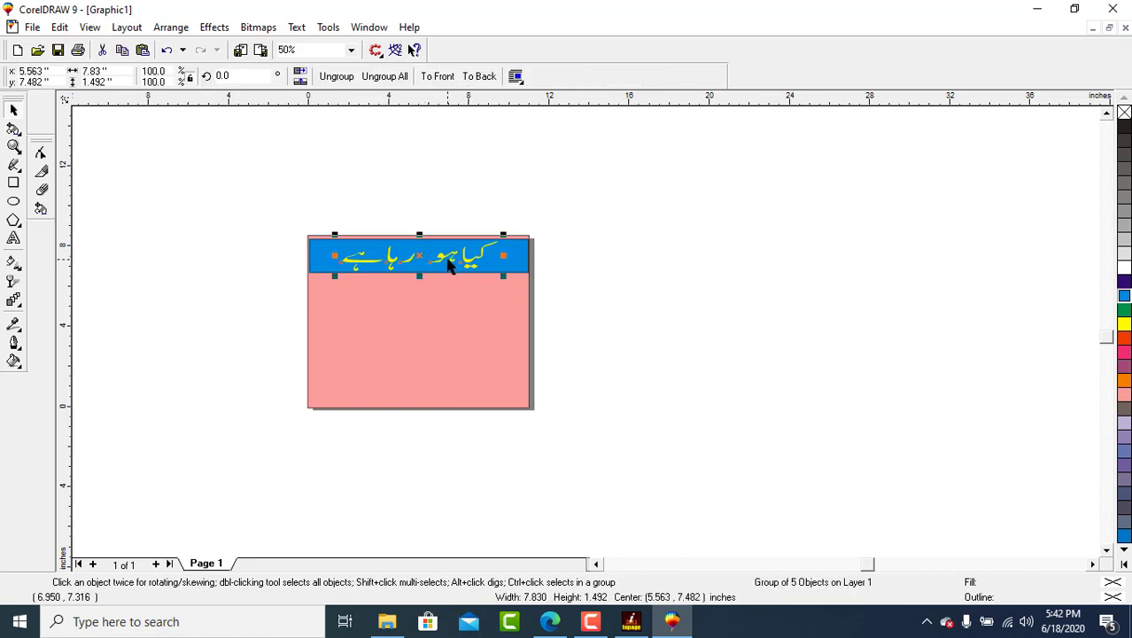
Switch to InPage and select the whole Urdu phrase in the text box for editing.
click(632, 624)
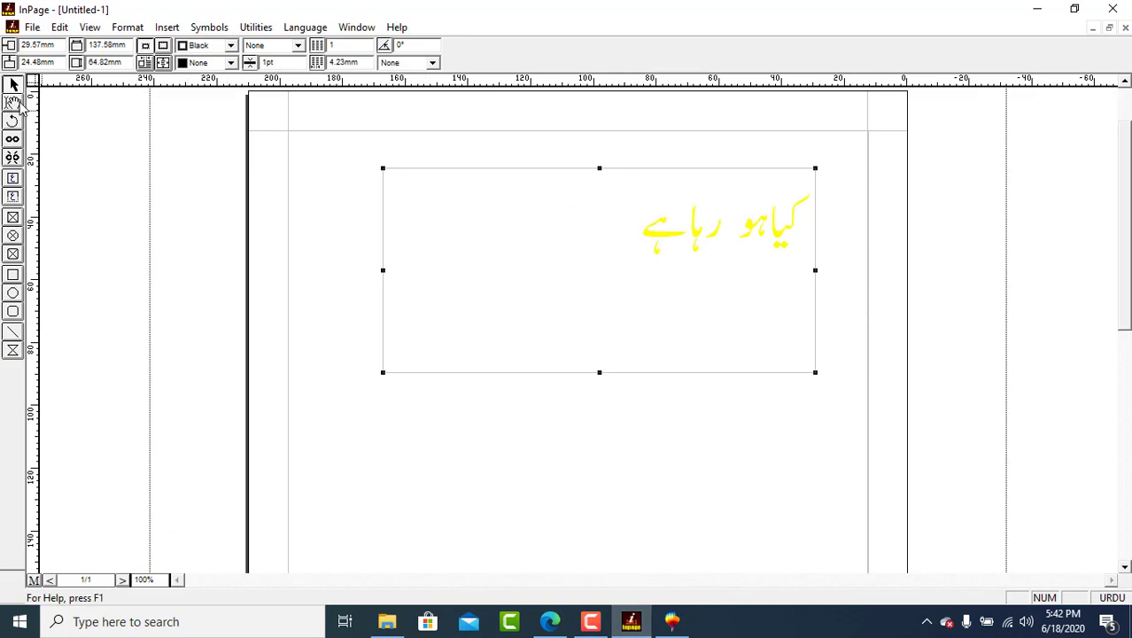
click(13, 102)
drag(617, 232, 818, 234)
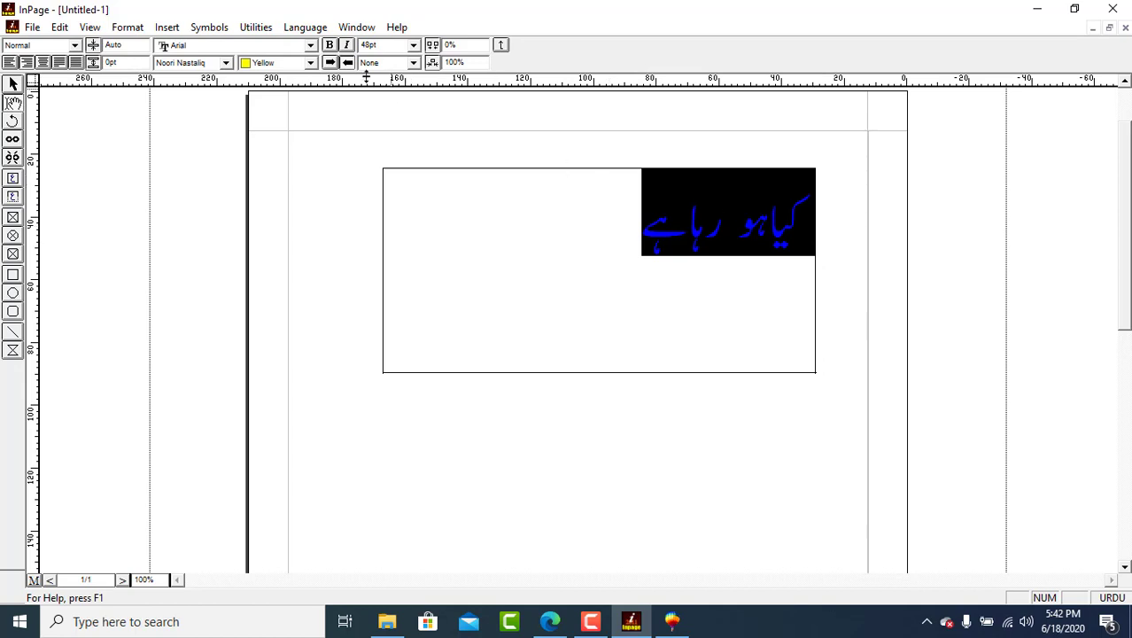
Try the Noori Character, Aasaar Bold and Akram fonts on the selected Urdu text.
click(192, 64)
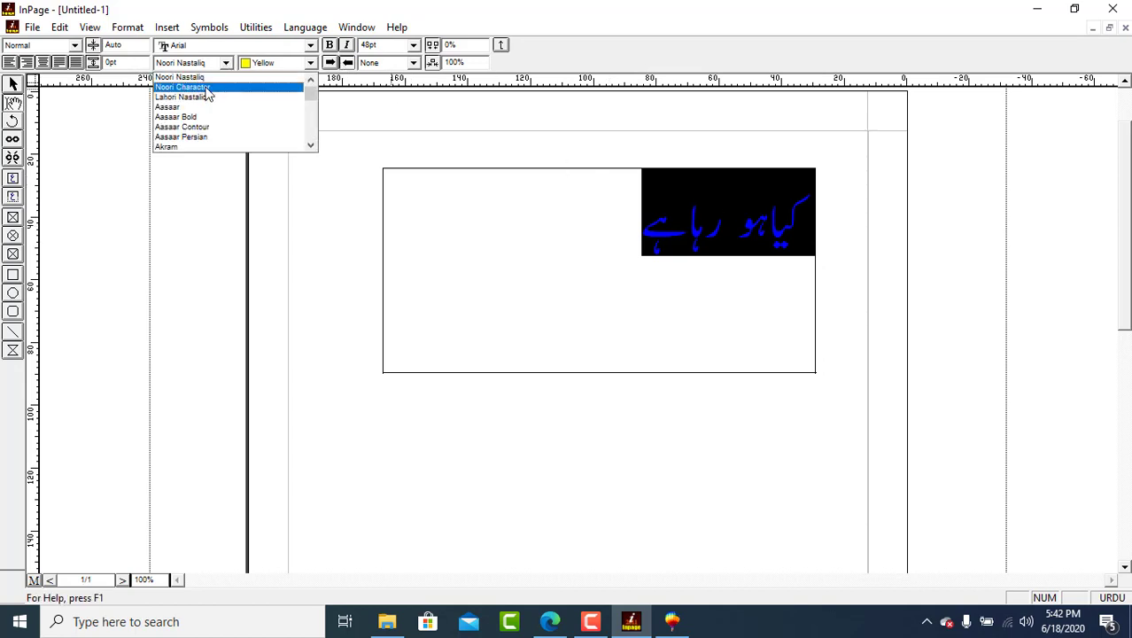
click(207, 86)
click(202, 62)
click(186, 110)
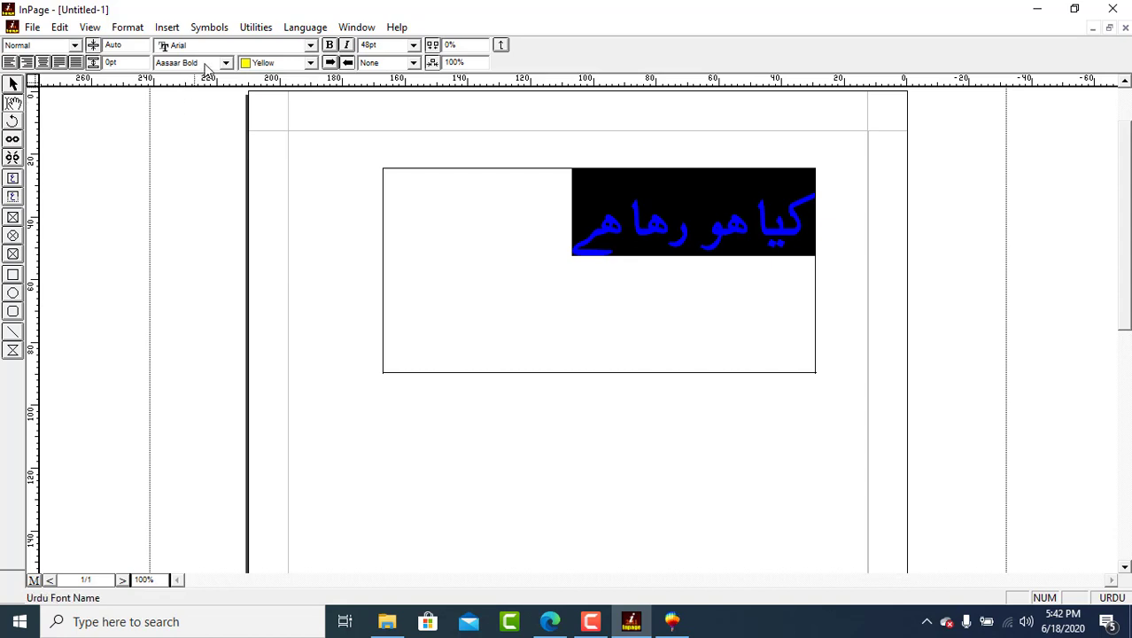
click(205, 65)
click(203, 110)
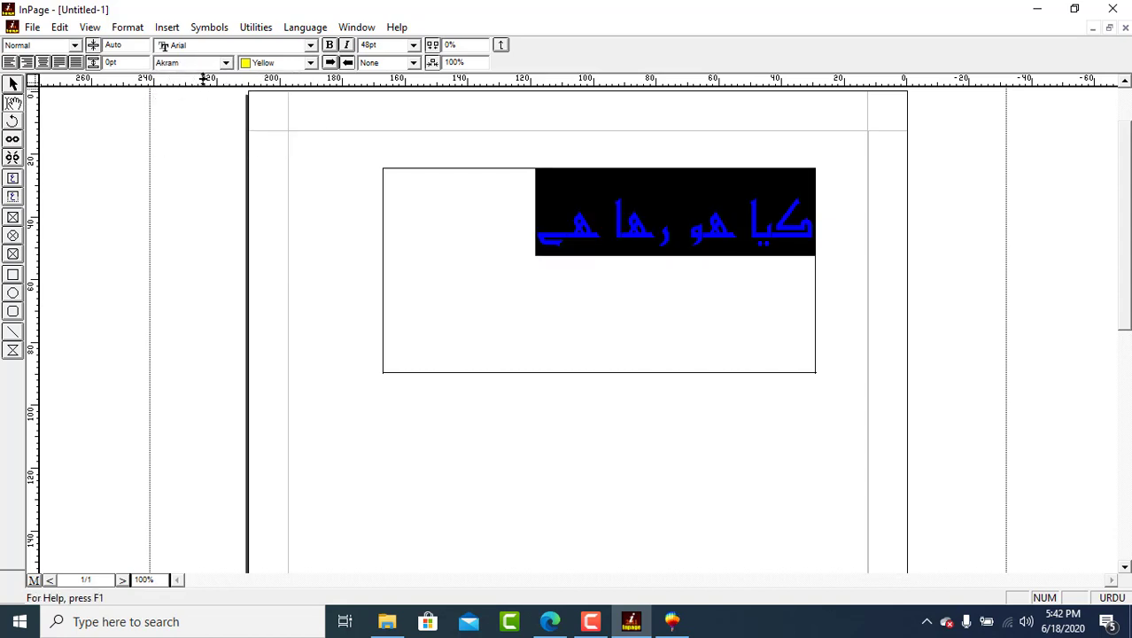
Set the Urdu text's font to Aswad Old and copy its text box as an object.
click(201, 62)
click(185, 115)
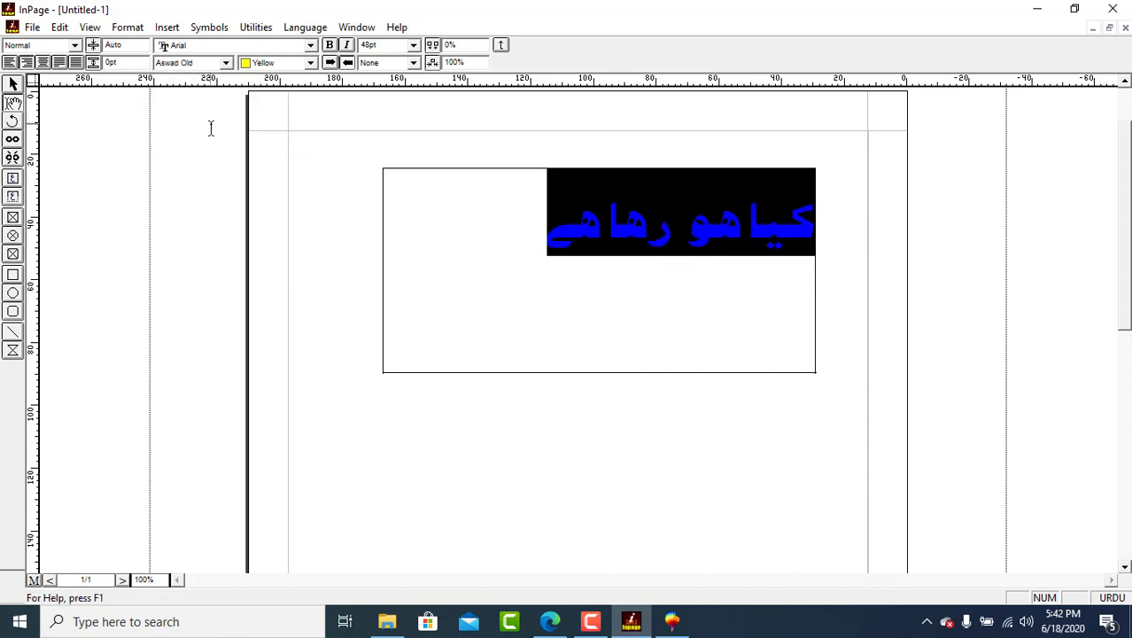
click(12, 84)
click(423, 238)
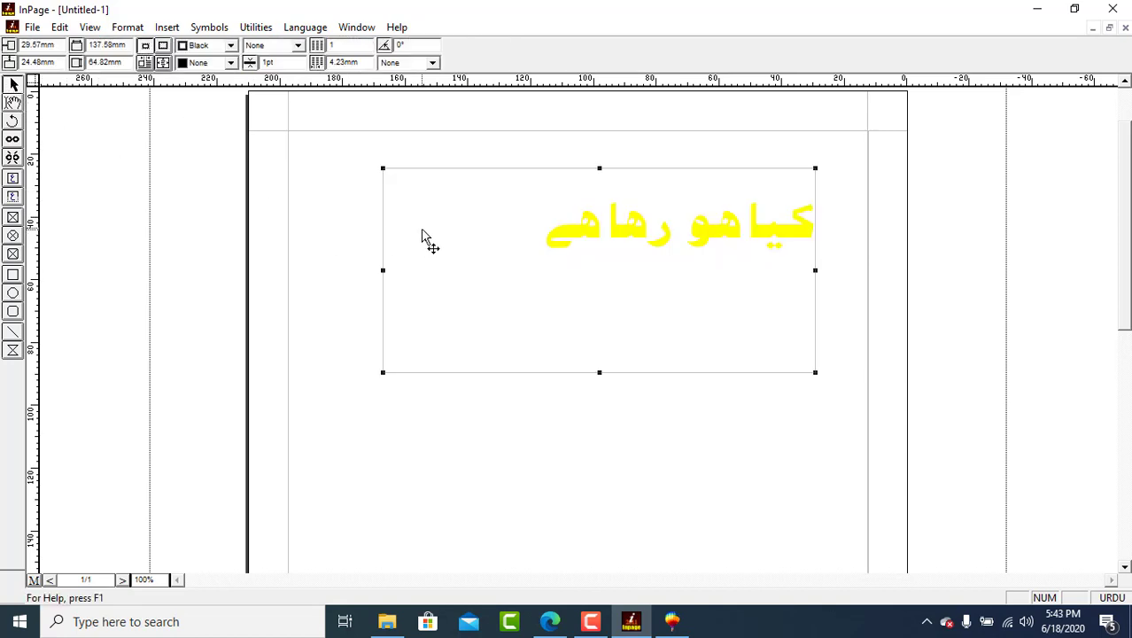
right_click(422, 232)
click(462, 301)
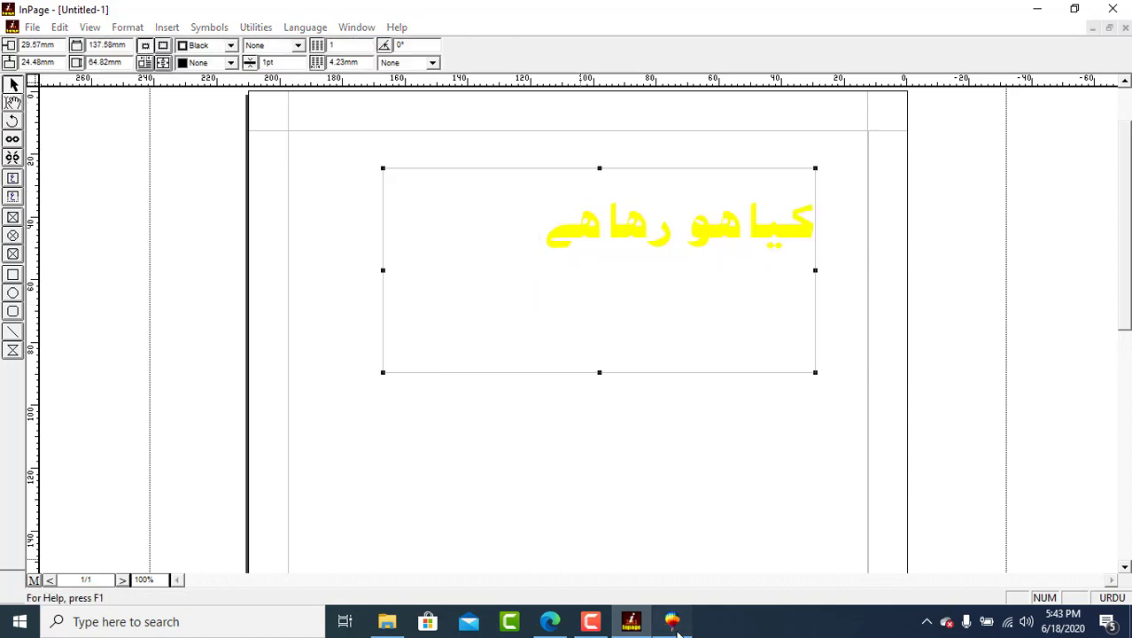
Switch to CorelDRAW 9, draw a rectangle about 10.19 × 2.28 inches below the cyan banner, fill it with Red and deselect it.
click(671, 621)
click(14, 182)
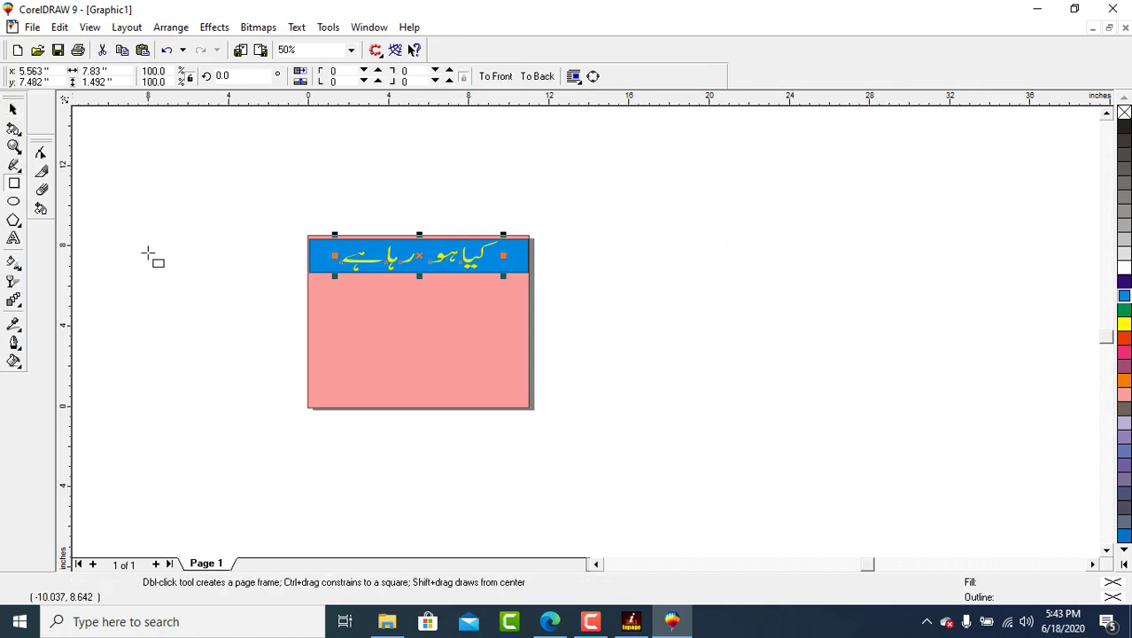
drag(316, 293, 521, 341)
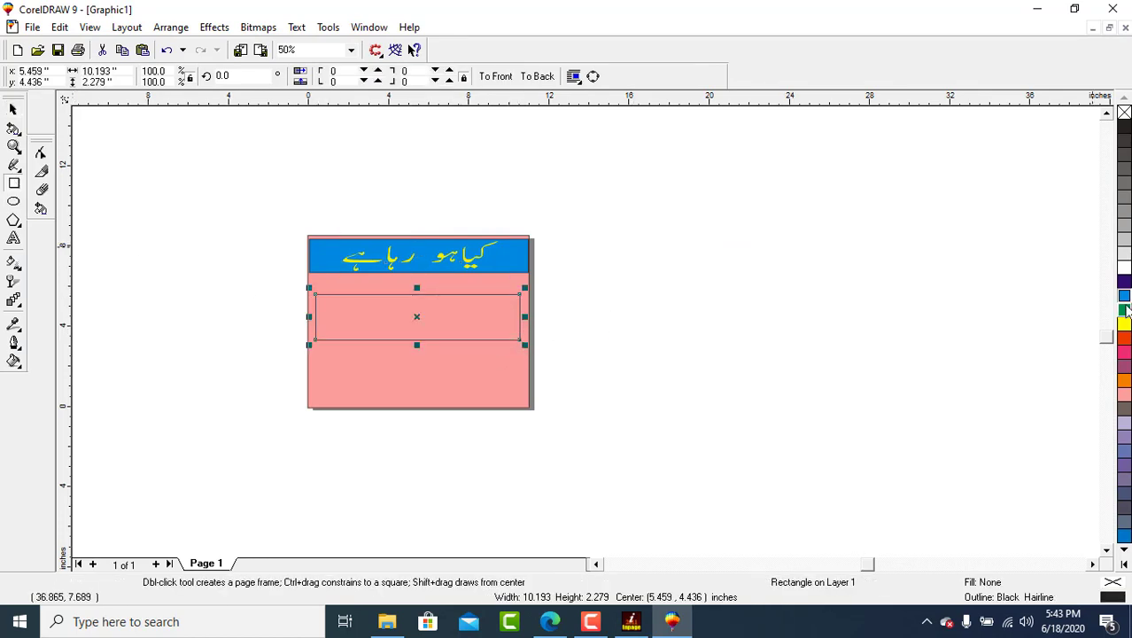
click(1125, 338)
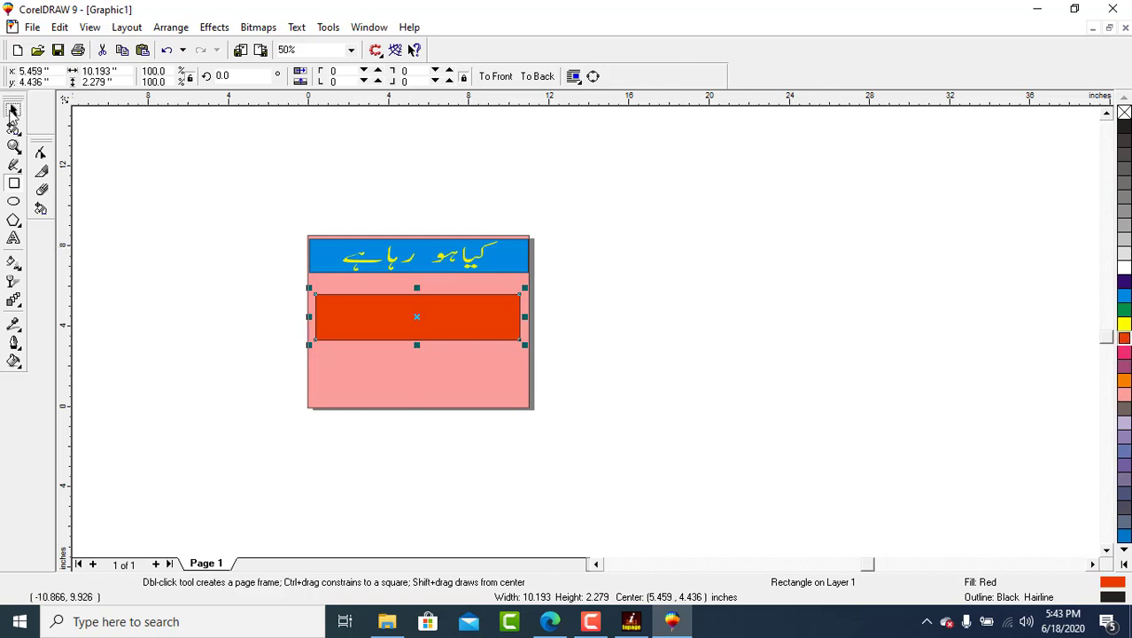
click(13, 109)
click(137, 295)
Paste the Aswad Old Urdu text and scale it down to about 32.99 × 5.74 inches over the page.
right_click(135, 295)
click(197, 395)
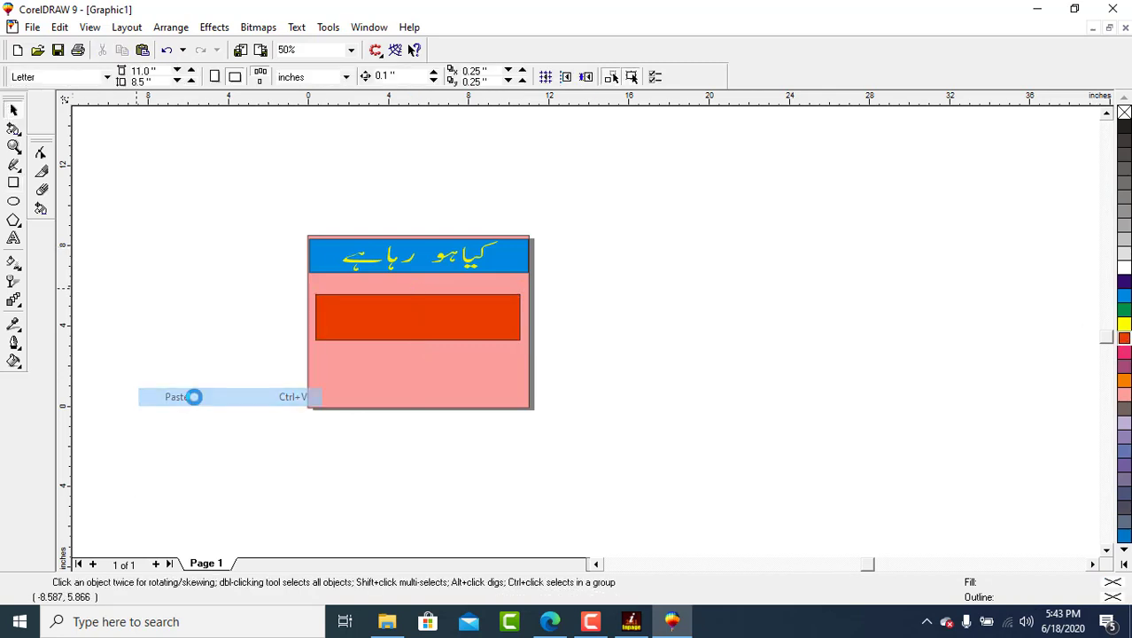
scroll(186, 370, down, 4)
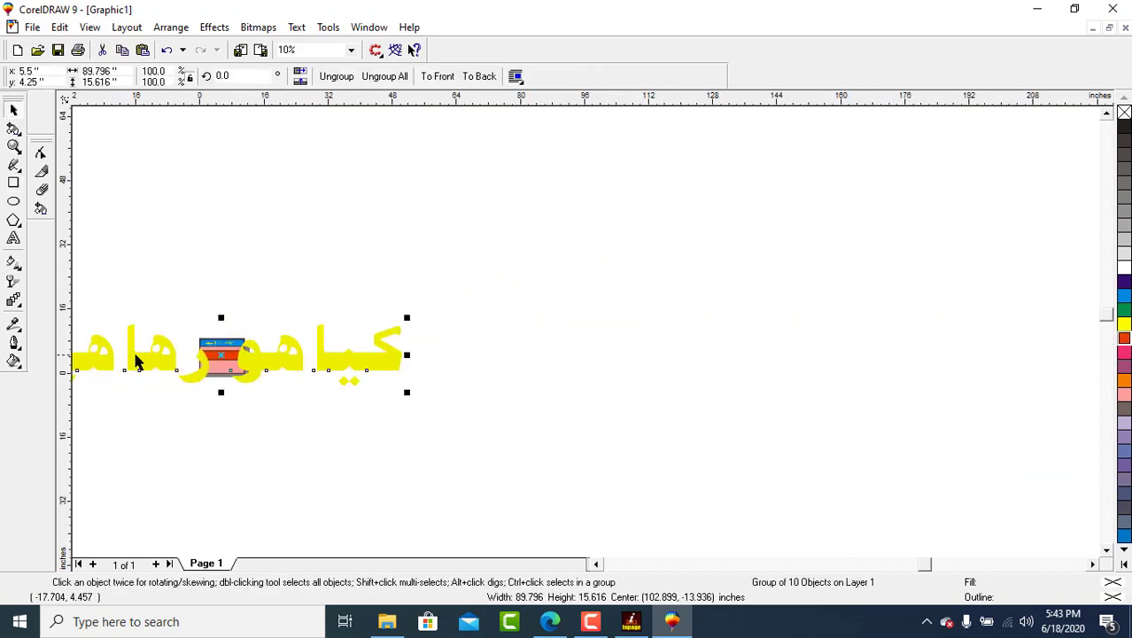
drag(135, 360, 312, 358)
drag(205, 323, 233, 356)
Scale the pasted Aswad Old text to about 18.69 × 3.25 inches and move it over the red rectangle.
click(599, 566)
click(599, 566)
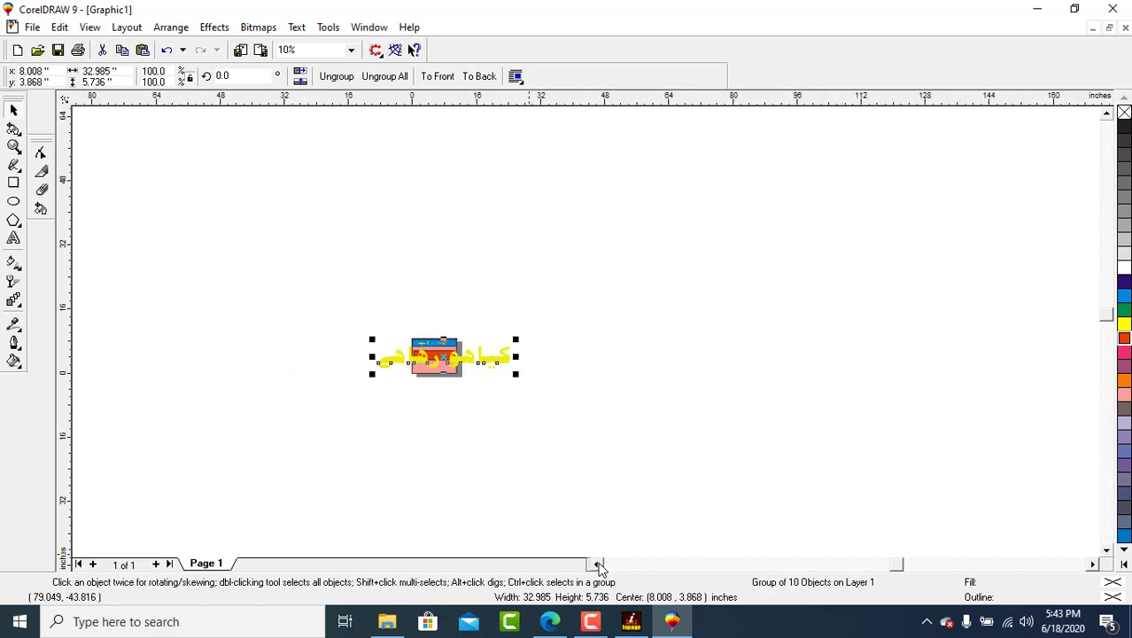
scroll(592, 487, up, 2)
scroll(593, 491, up, 1)
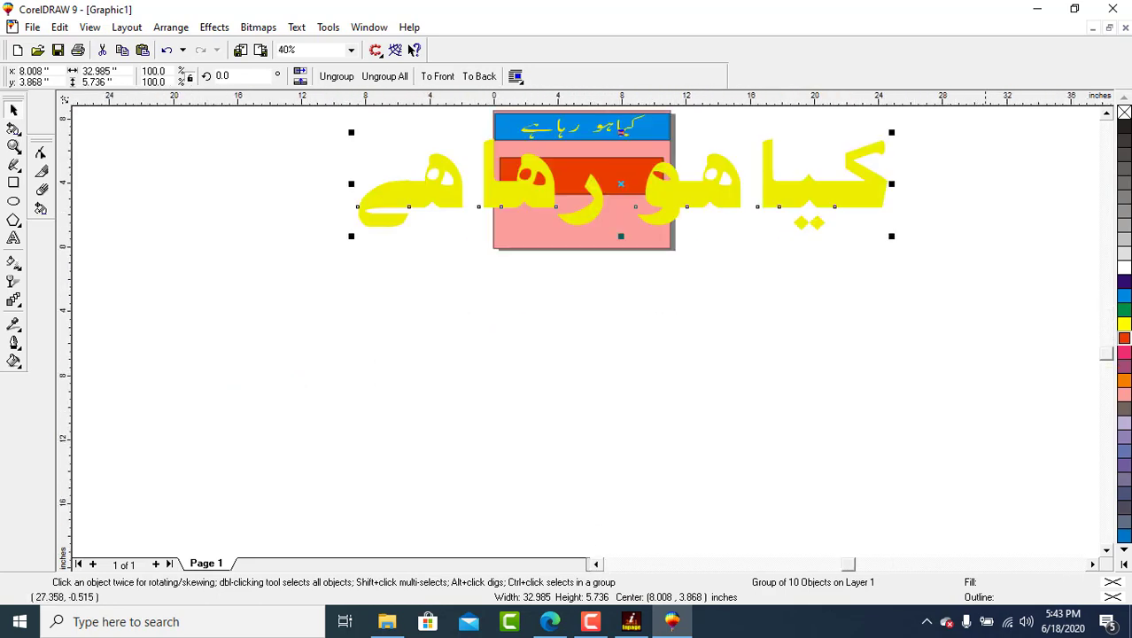
click(1106, 113)
click(1106, 114)
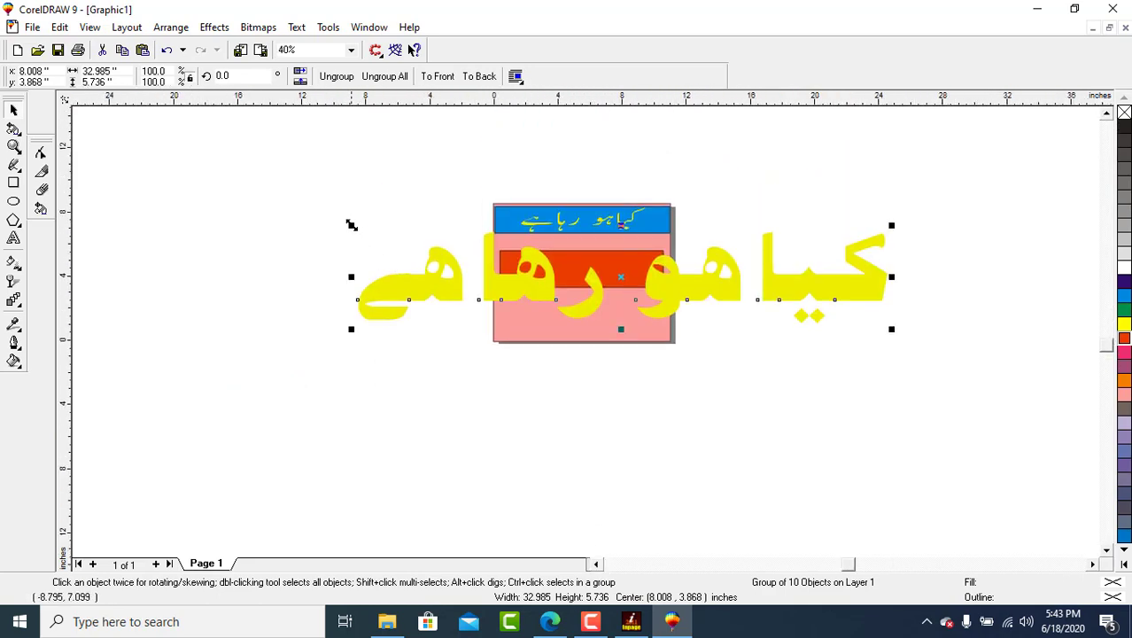
drag(351, 225, 589, 266)
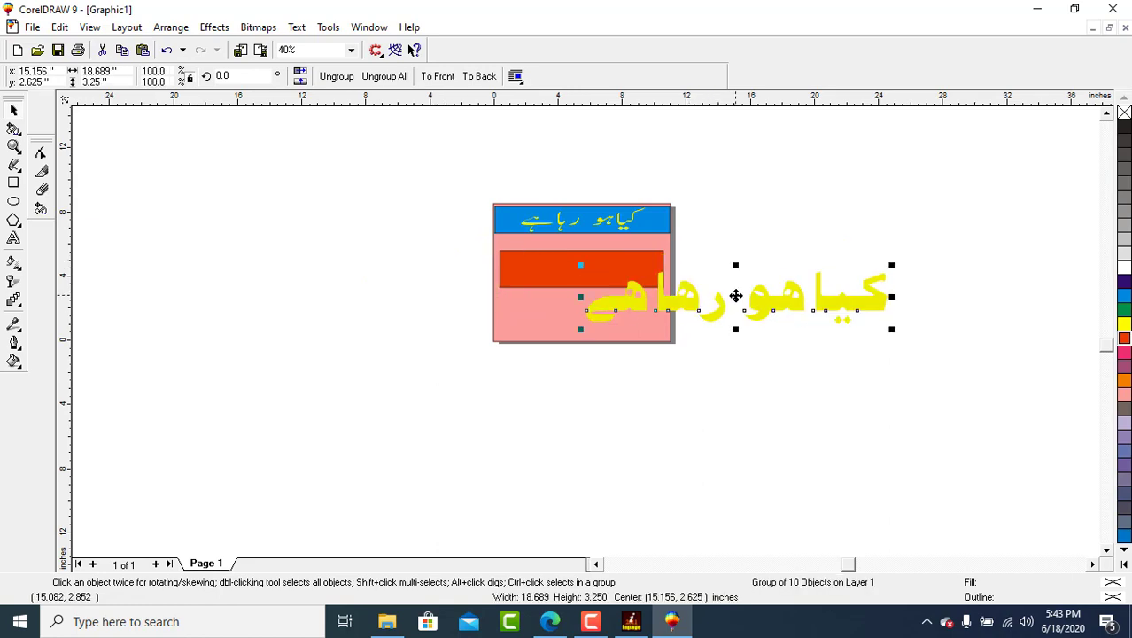
drag(735, 295, 593, 264)
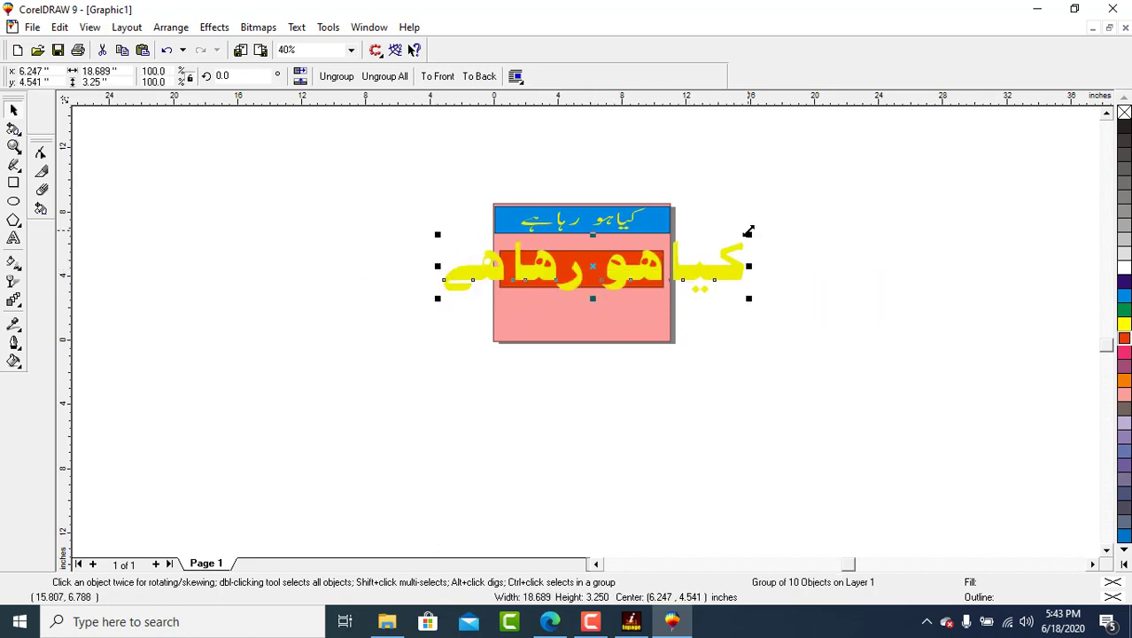
Shrink the Aswad Old text further until it fits inside the red rectangle, center it there and deselect it.
drag(748, 232, 678, 246)
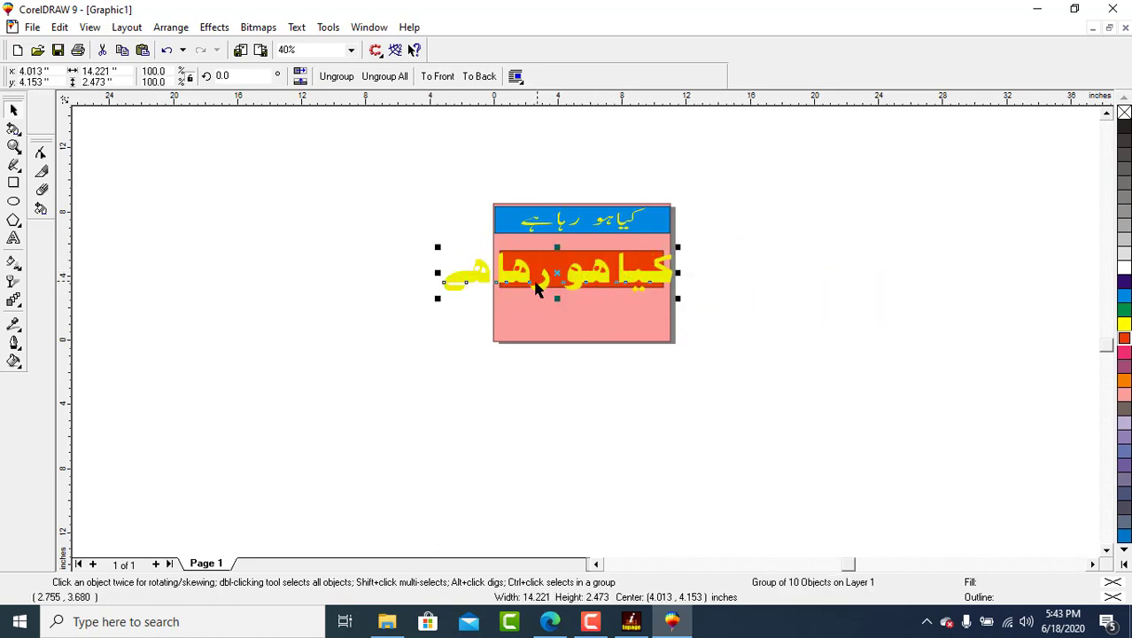
drag(435, 251, 519, 262)
drag(596, 280, 585, 269)
click(840, 303)
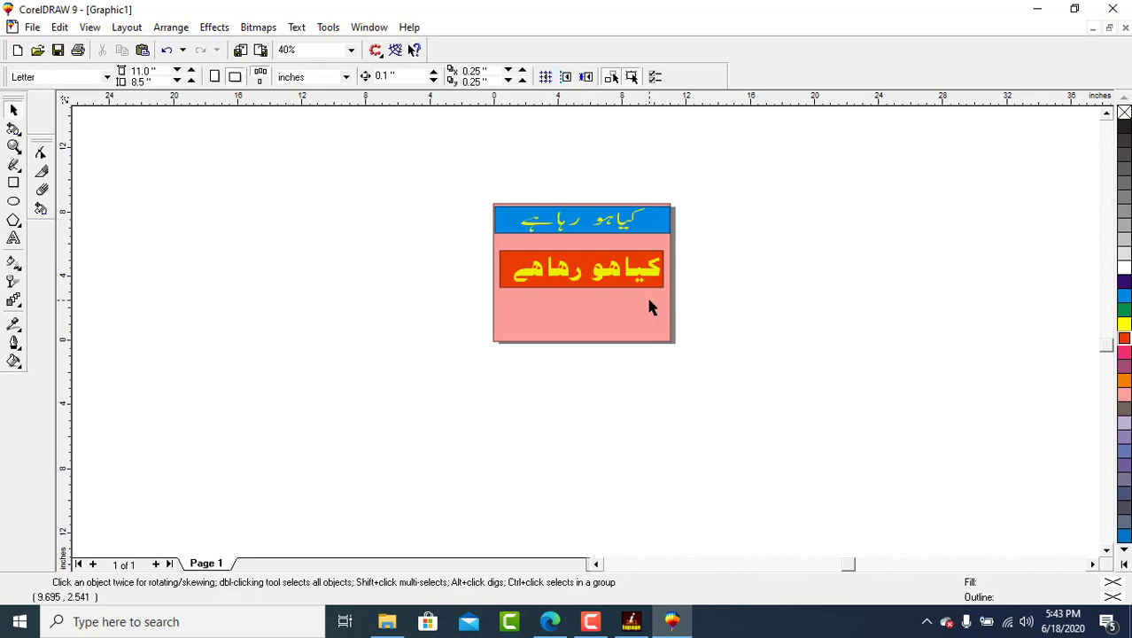
Try green, cyan, dark blue and white fills on the Urdu text over the red banner.
click(609, 278)
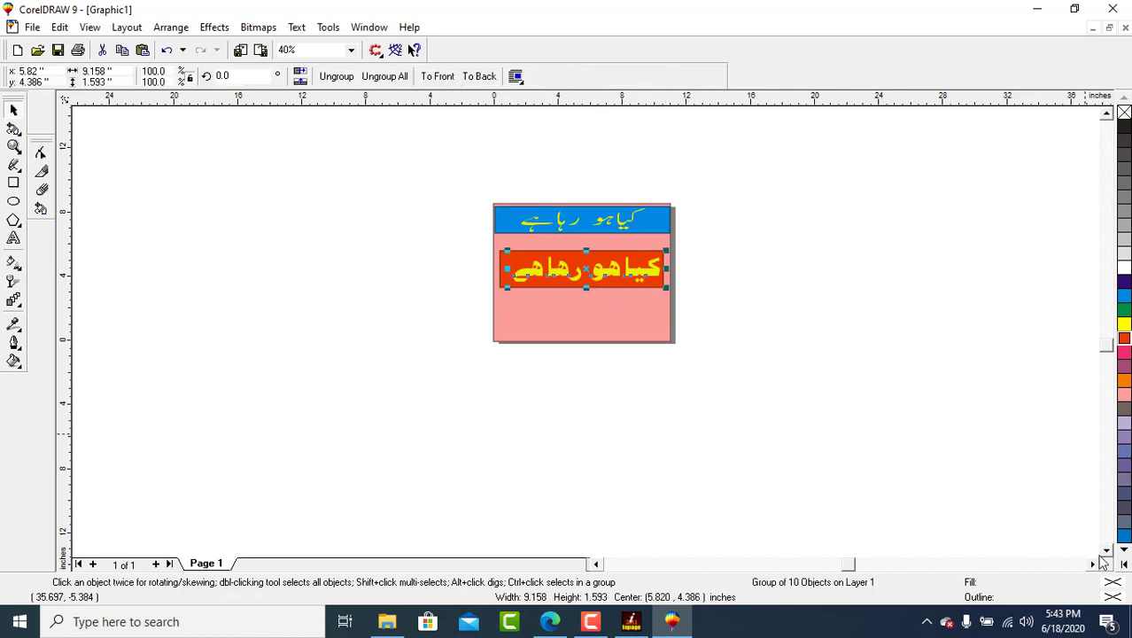
click(1126, 308)
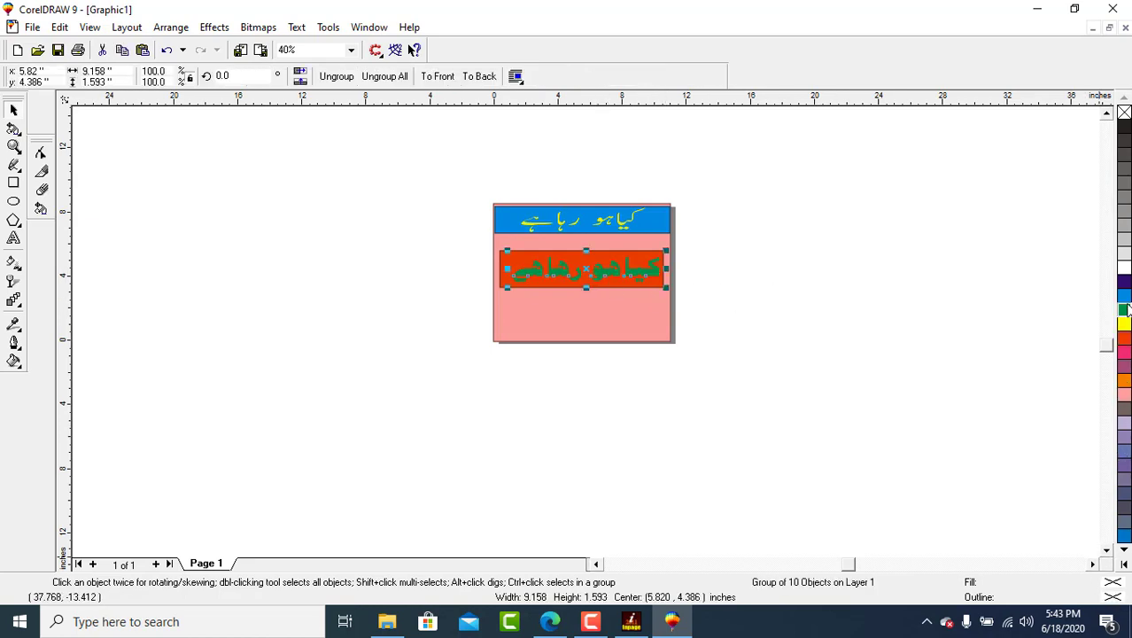
click(1126, 297)
click(1124, 281)
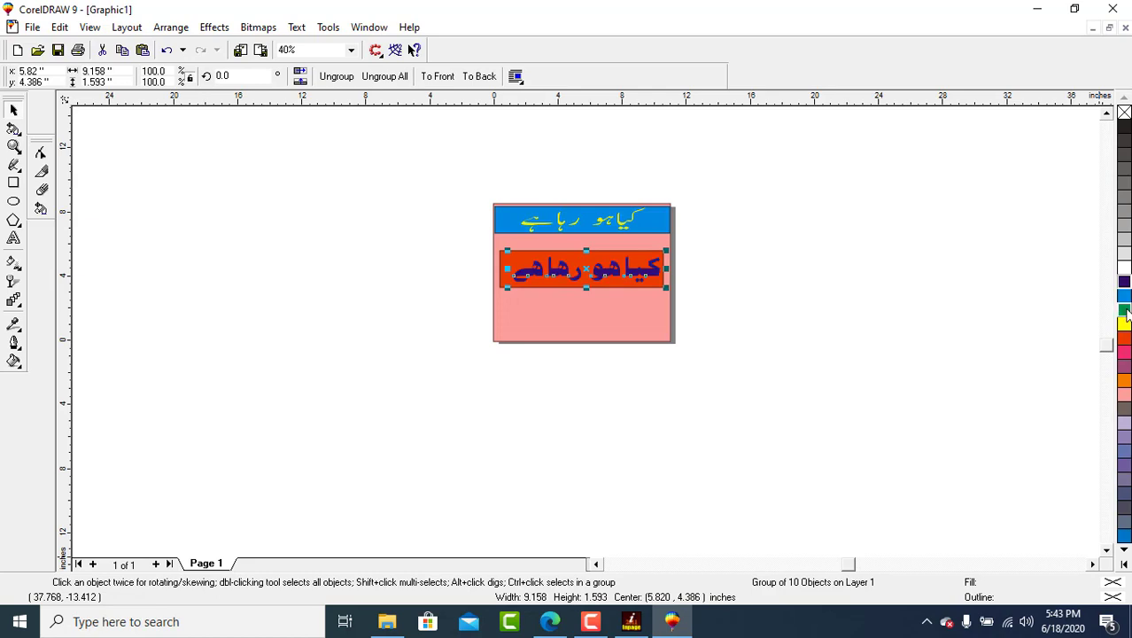
click(1124, 268)
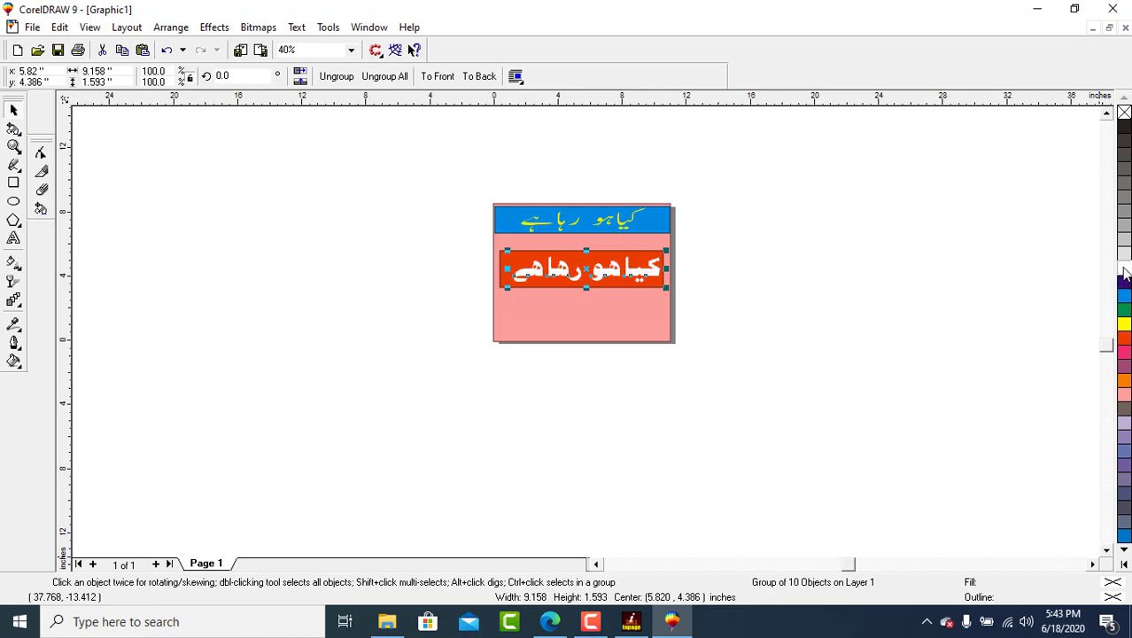
Give the red banner's text a white outline with rounded corners that scales with the image, and deselect it.
double_click(1113, 598)
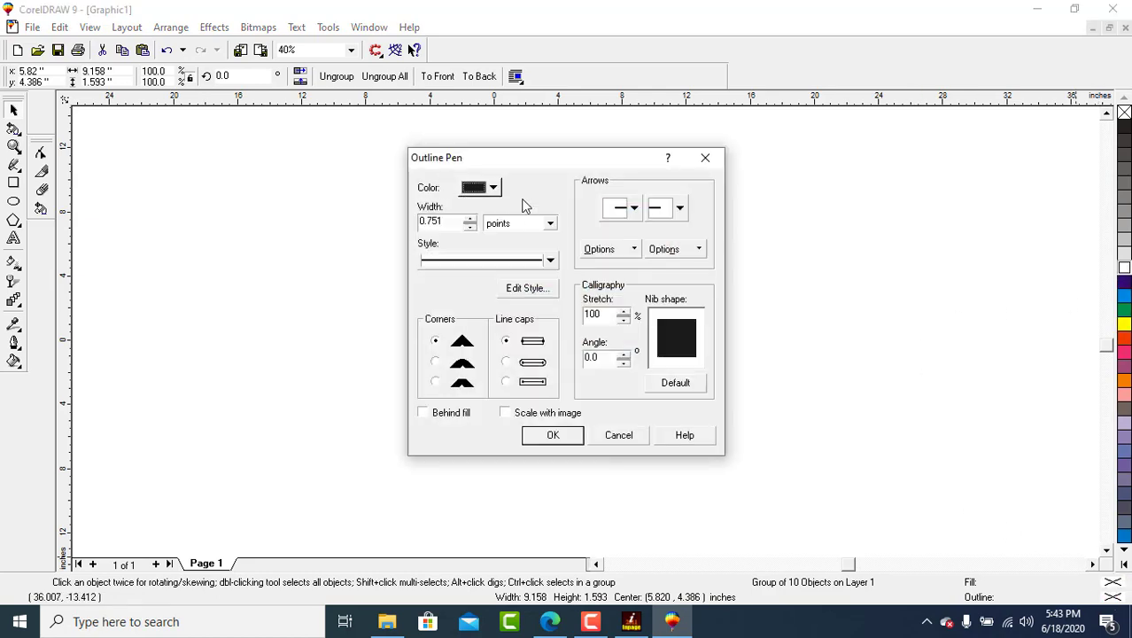
click(496, 190)
click(522, 220)
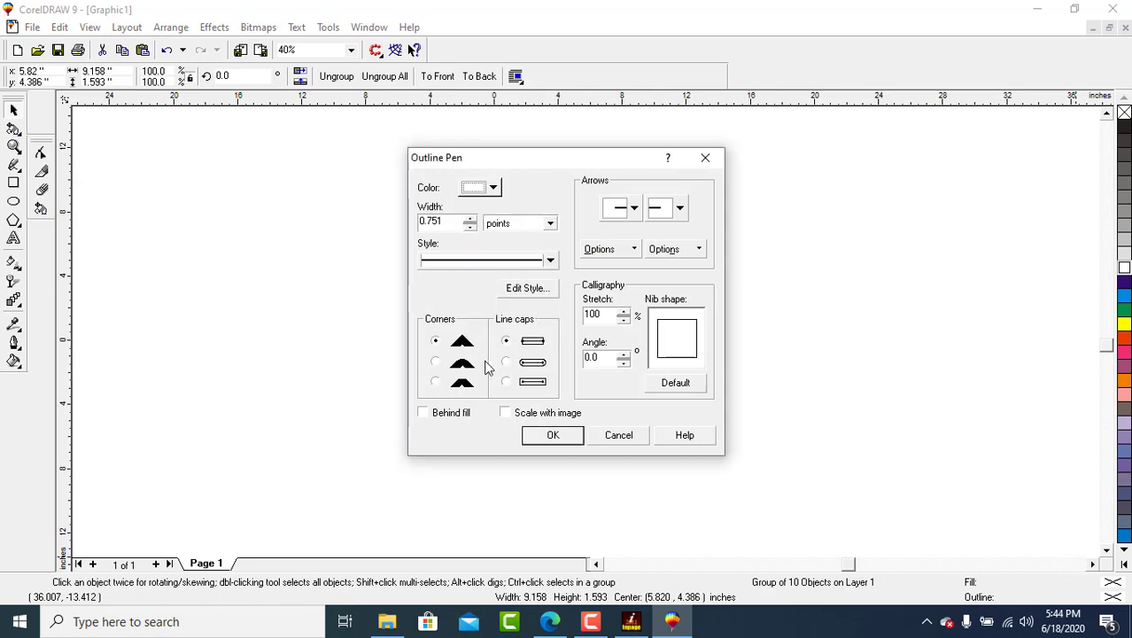
click(434, 362)
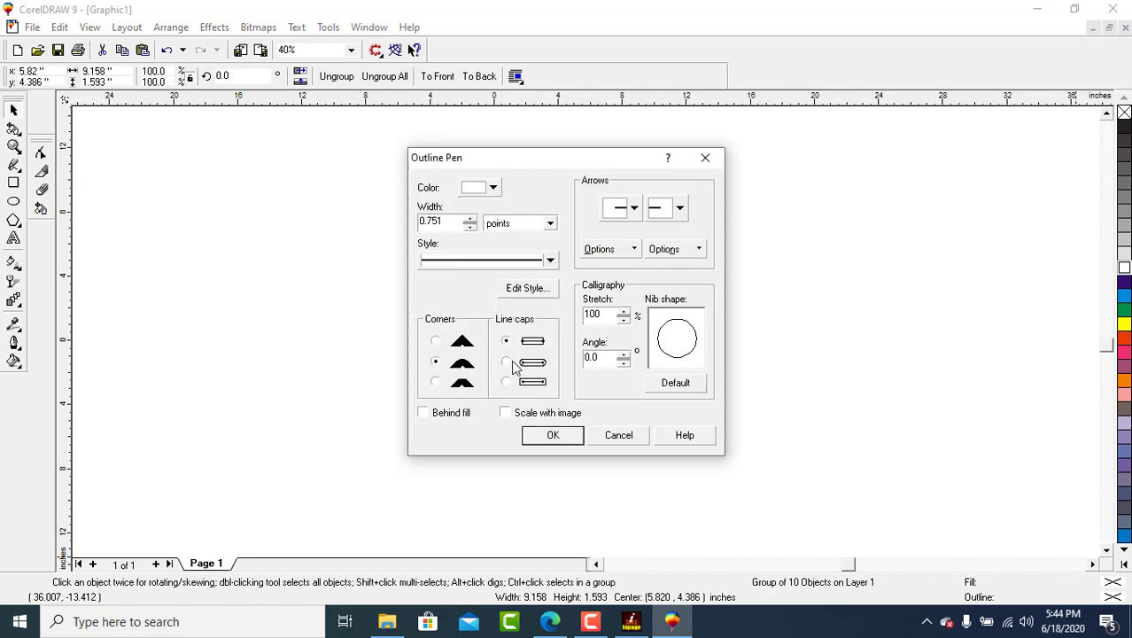
click(505, 414)
click(557, 436)
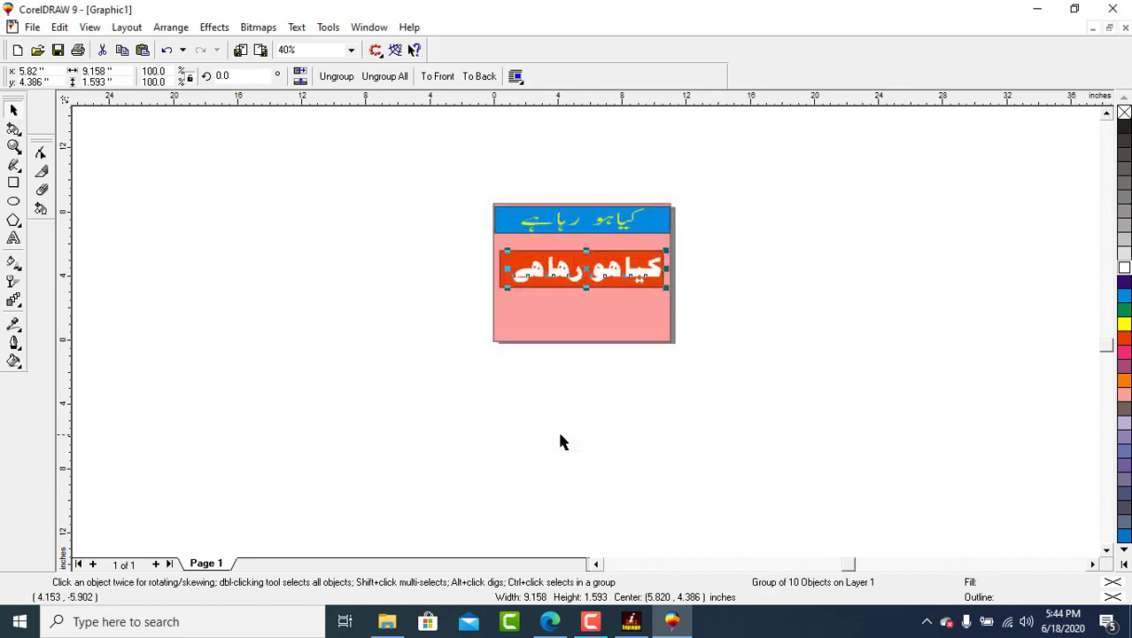
click(313, 336)
Select the red banner's text again and thicken its outline to the third-thickest preset width.
click(568, 277)
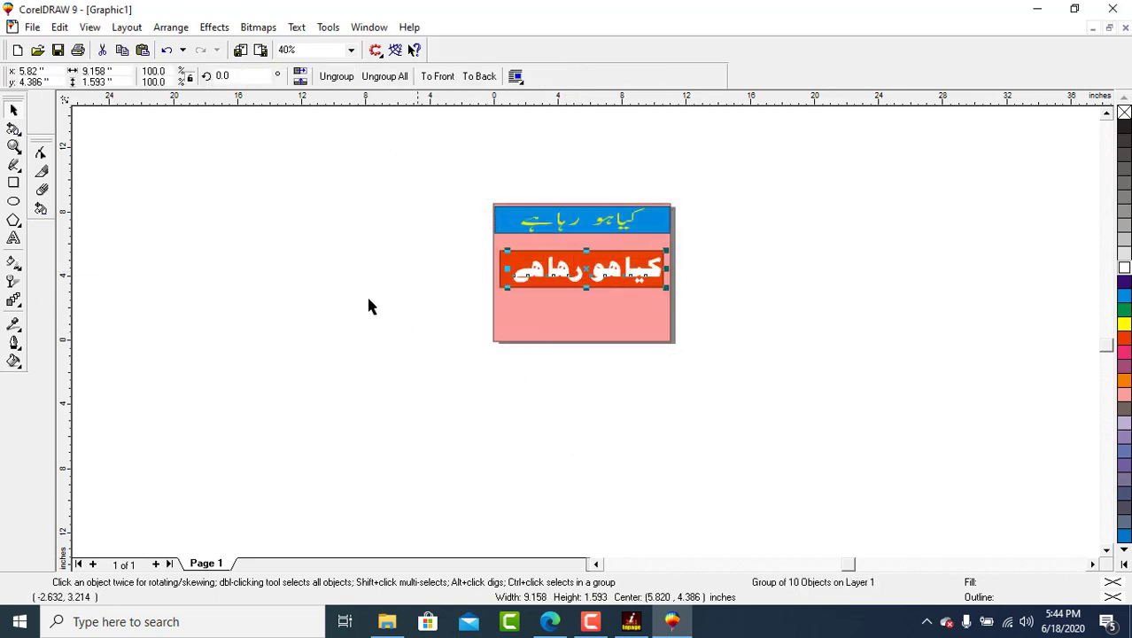
click(14, 343)
click(174, 352)
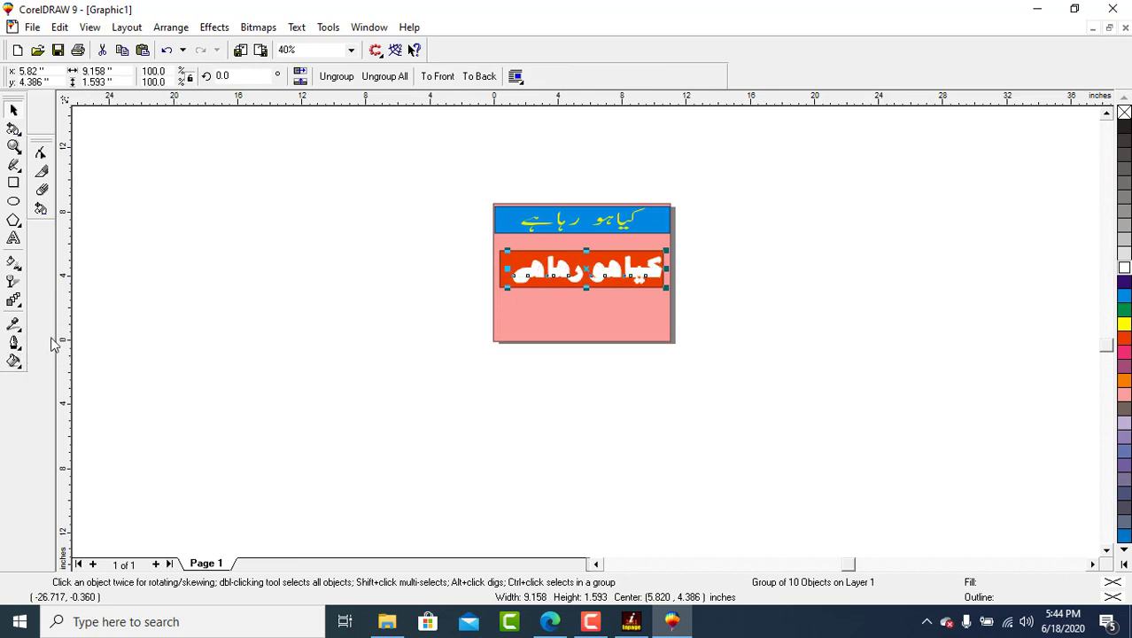
Try other fills such as yellow and cyan on the thick-outlined text, reapply the same outline width, fill it dark blue and deselect it.
click(1125, 325)
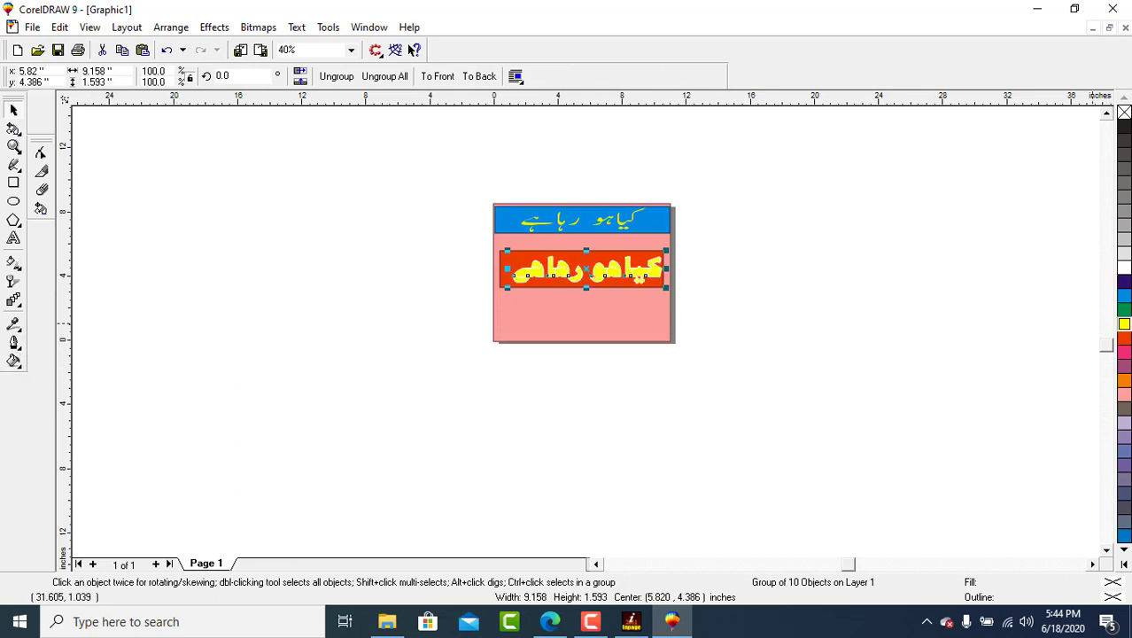
click(1123, 296)
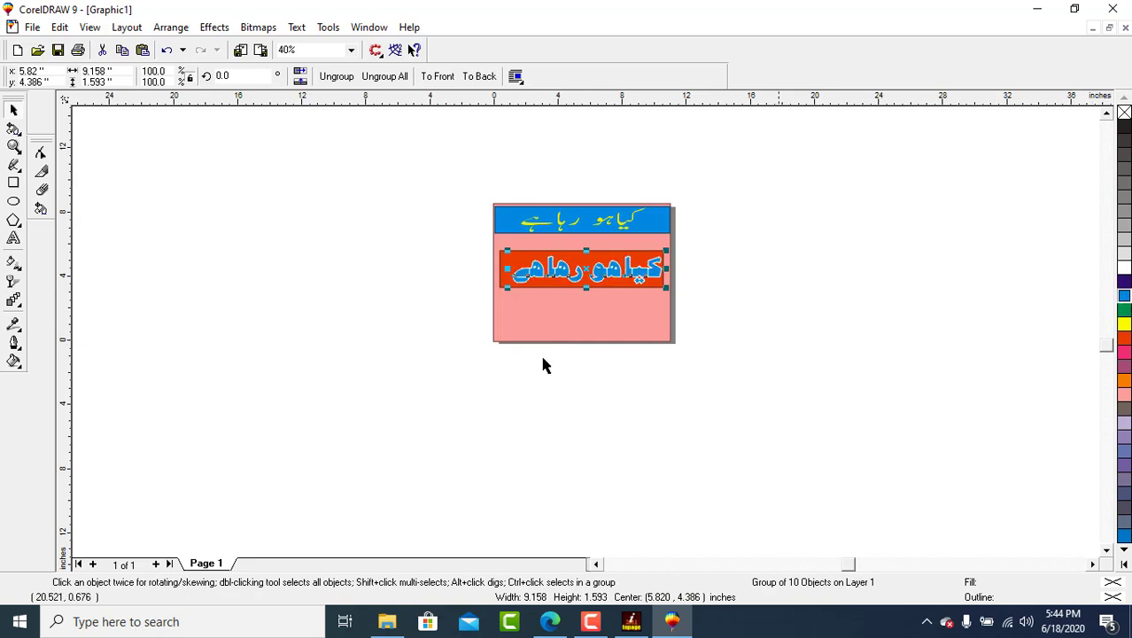
click(14, 346)
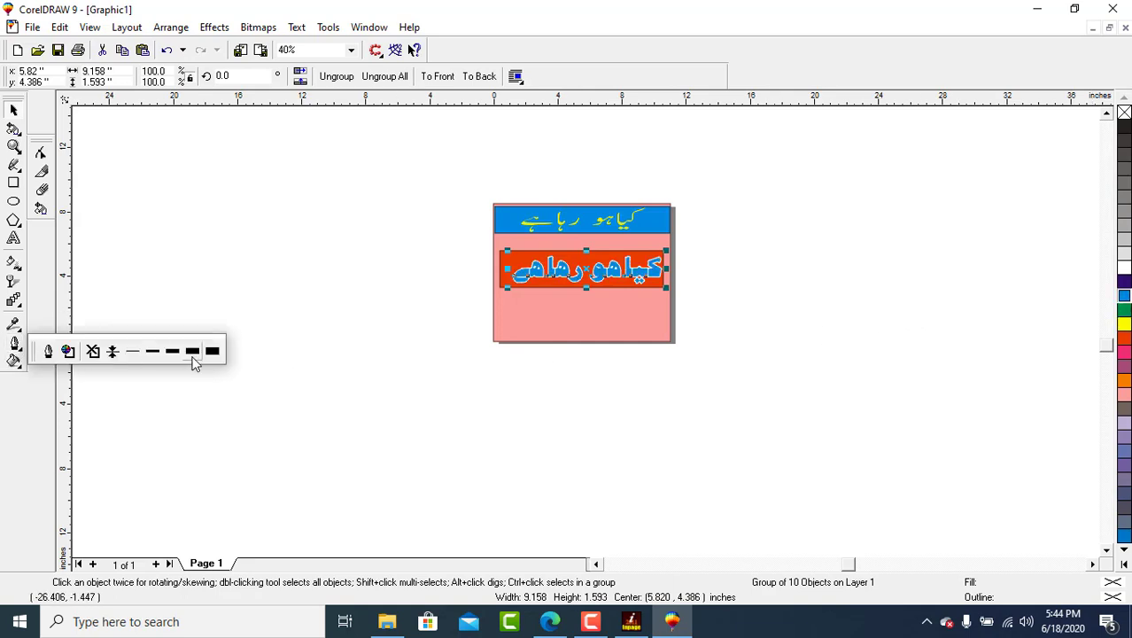
click(177, 357)
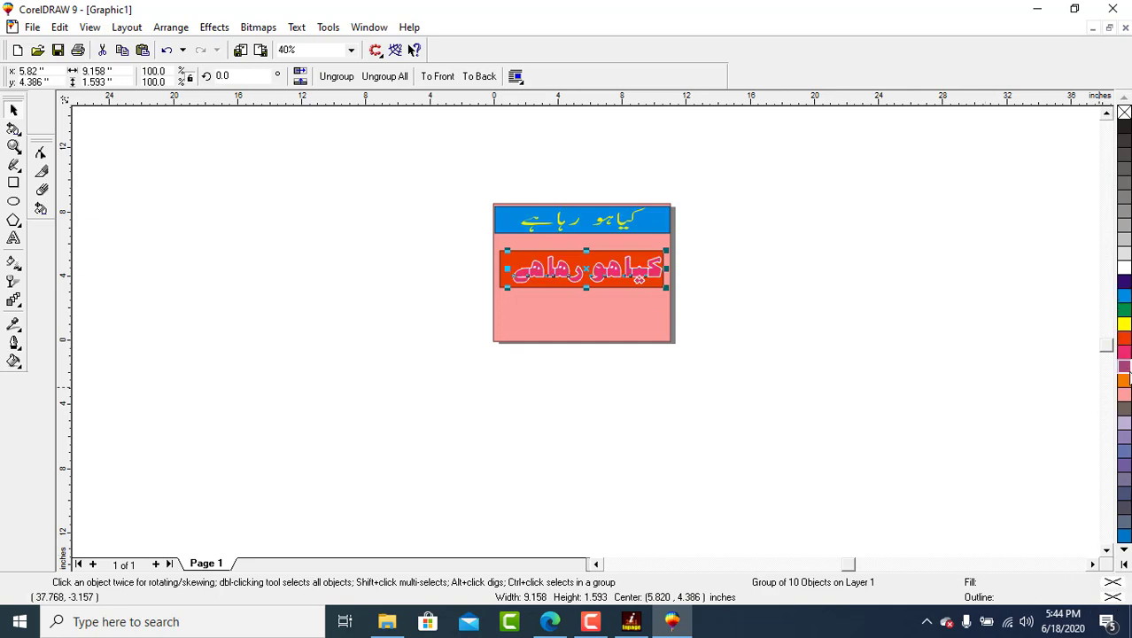
right_click(1126, 283)
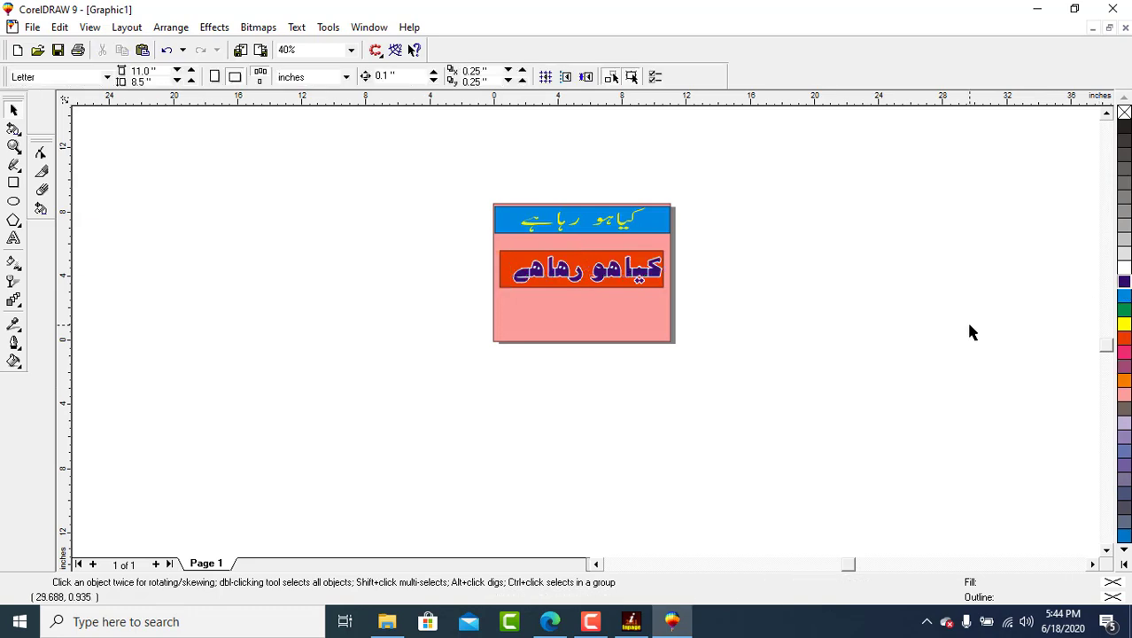
Give the cyan banner's text a red outline with round line caps and rounded corners, placed behind the fill.
click(612, 225)
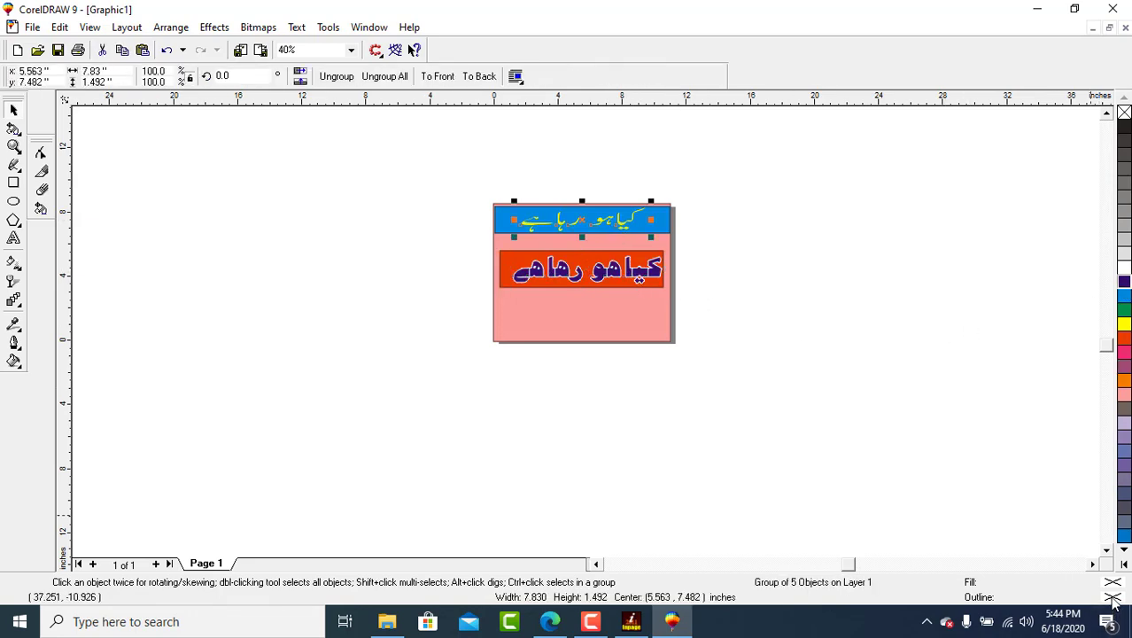
double_click(1113, 599)
click(497, 189)
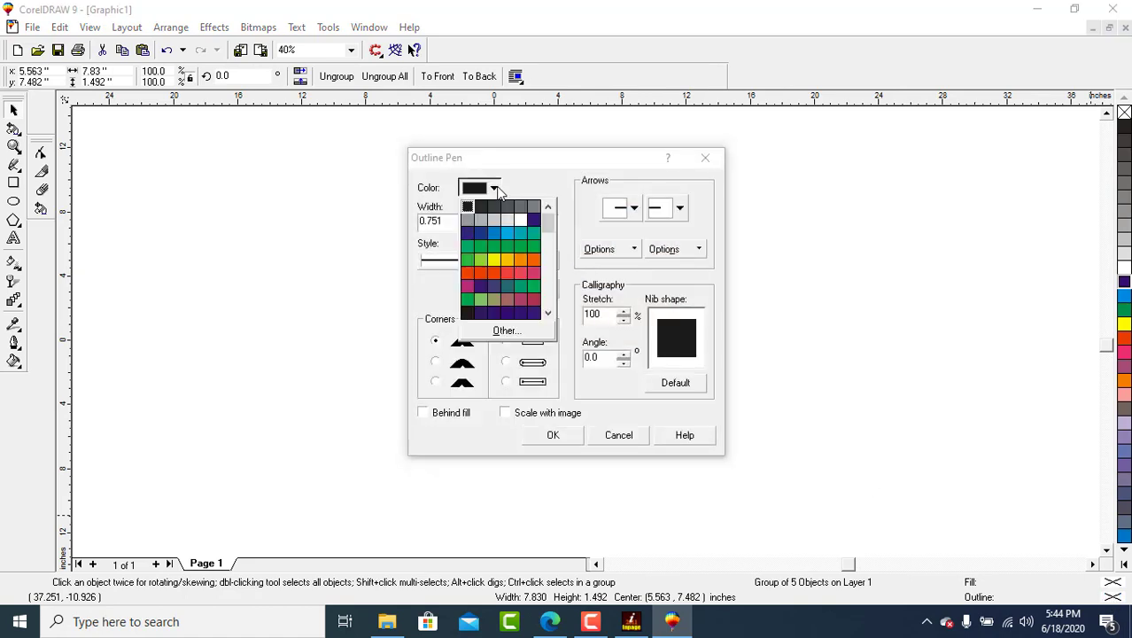
click(480, 273)
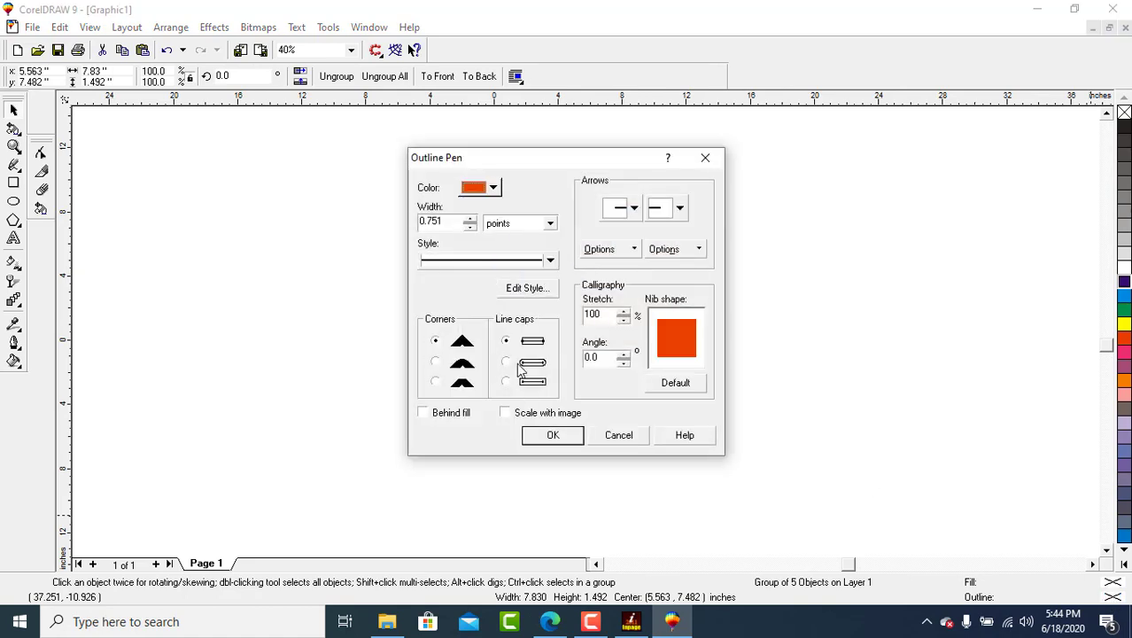
click(506, 362)
click(434, 362)
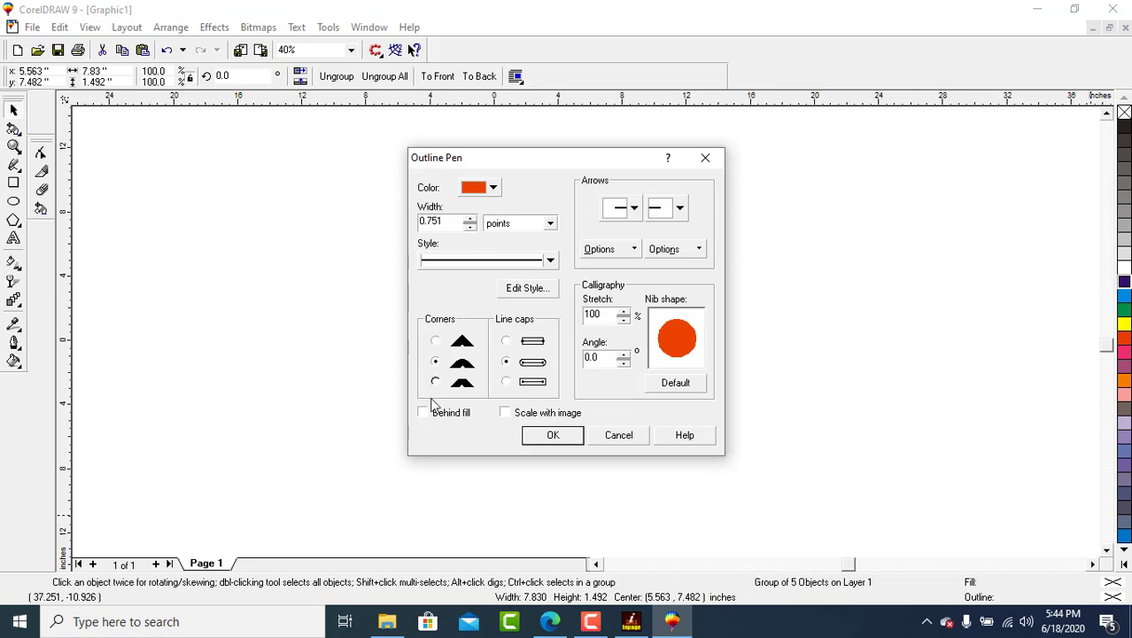
click(423, 412)
click(551, 435)
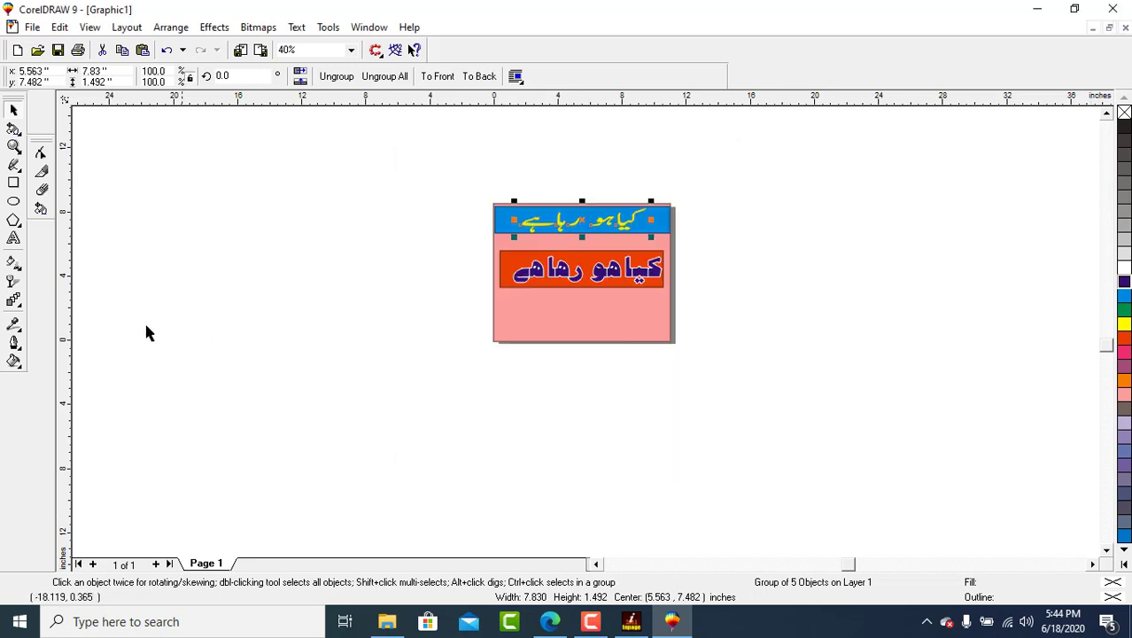
Thicken the outline of the cyan banner's text to the second-thickest preset width and deselect it.
click(13, 346)
click(175, 353)
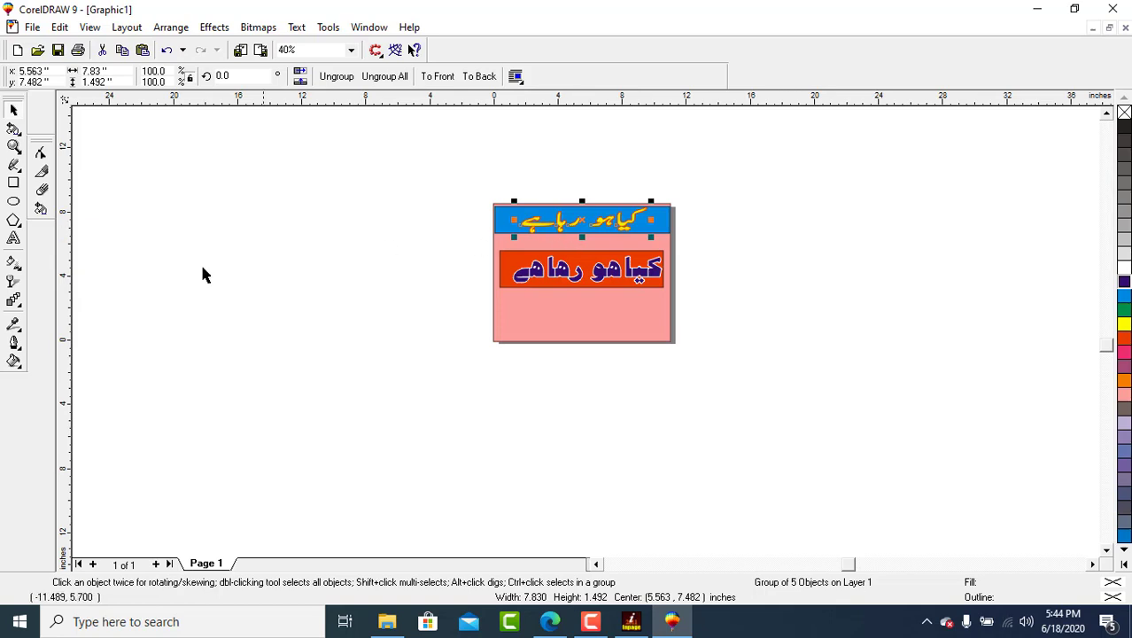
click(14, 347)
click(190, 352)
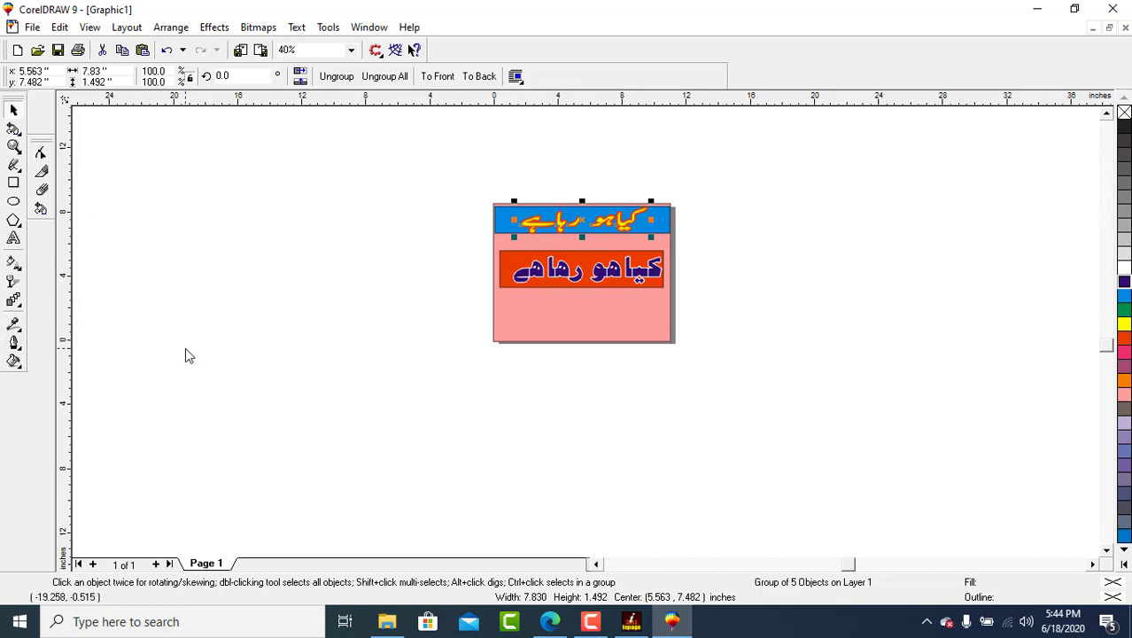
click(213, 324)
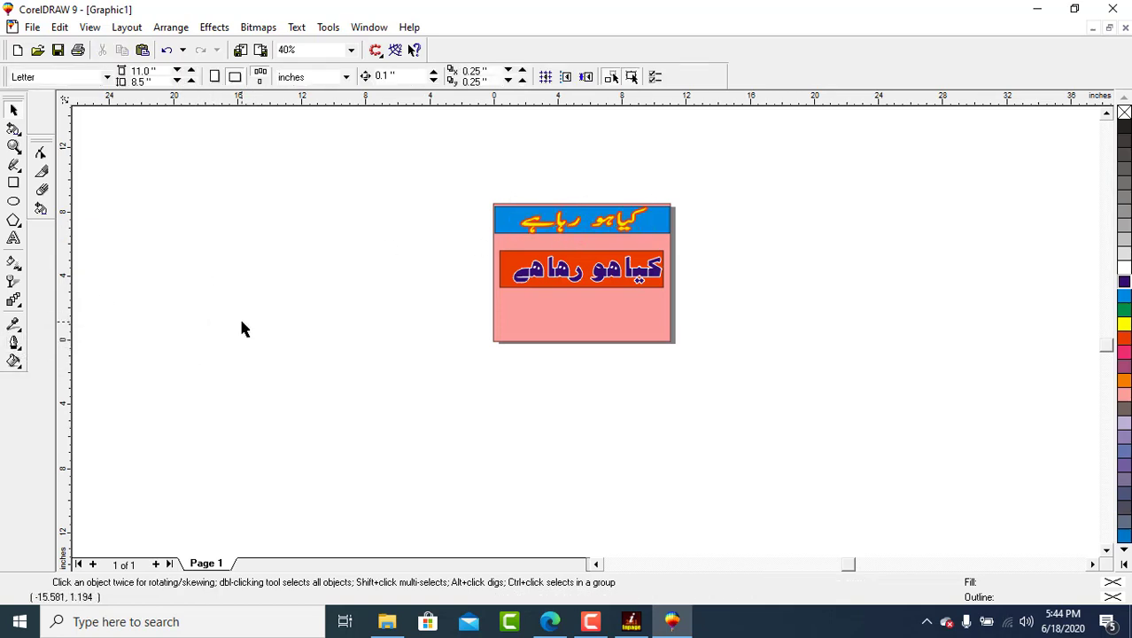